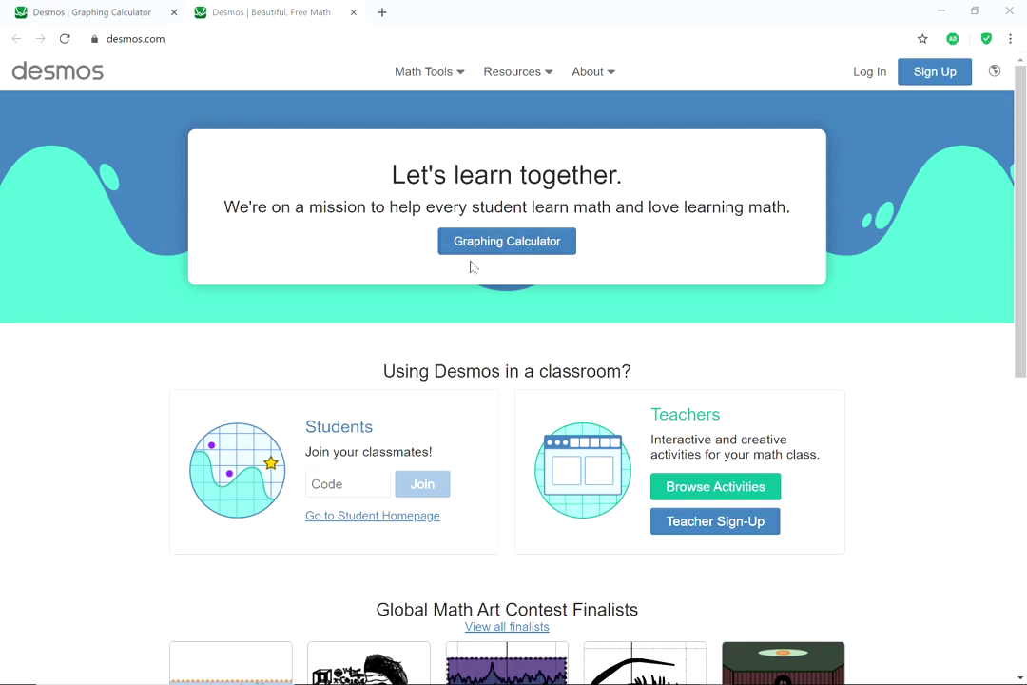
- Open the graphing calculator and plot the function f(x)=0.3x^4-1.6x^3+2.2x^2+2
{"action": "left_click", "coordinate": [507, 247]}
{"action": "left_click", "coordinate": [507, 242]}
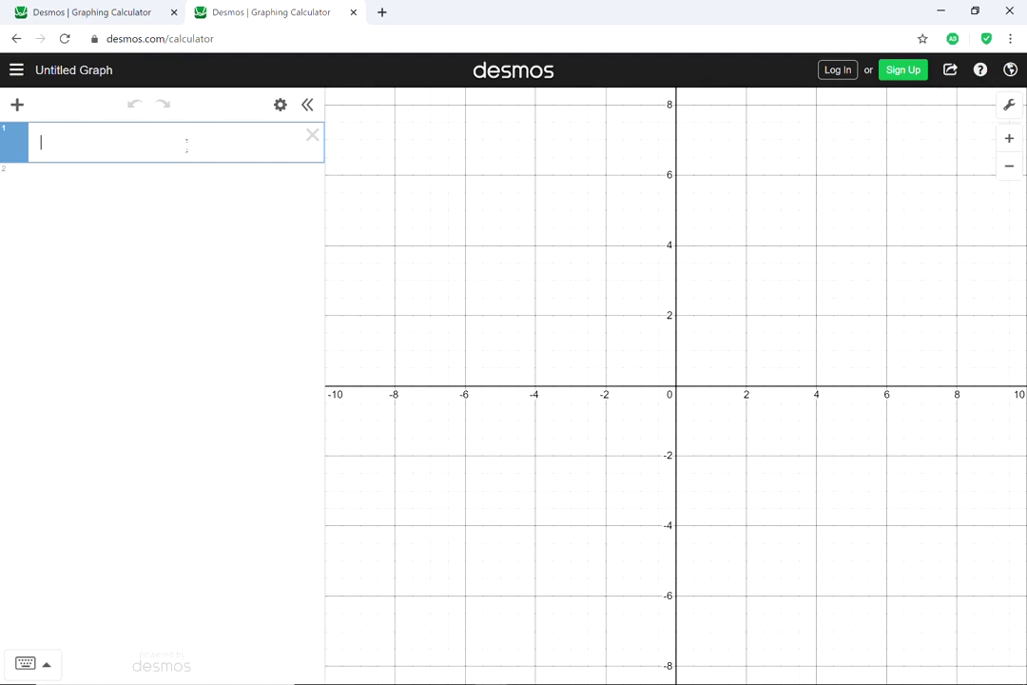
{"action": "type", "text": "f(x)=0.3x^4-1.6x^3+2.2x^2+2"}
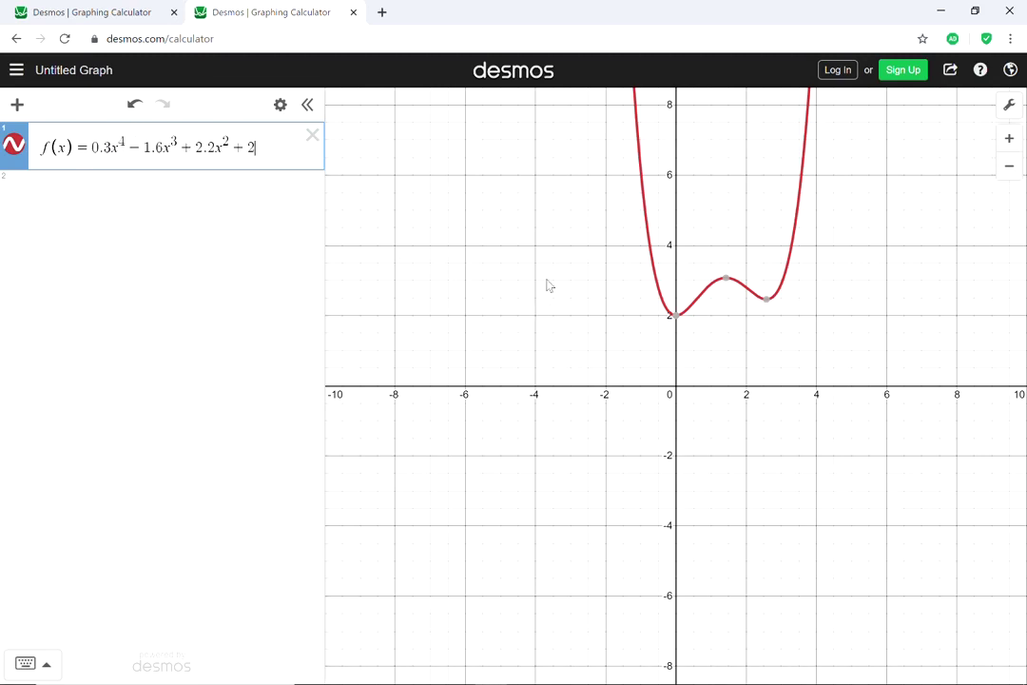
- Examine the shape and turning points of the f(x) curve at different scales and positions
{"action": "scroll", "coordinate": [504, 356], "scroll_direction": "right", "scroll_amount": 5}
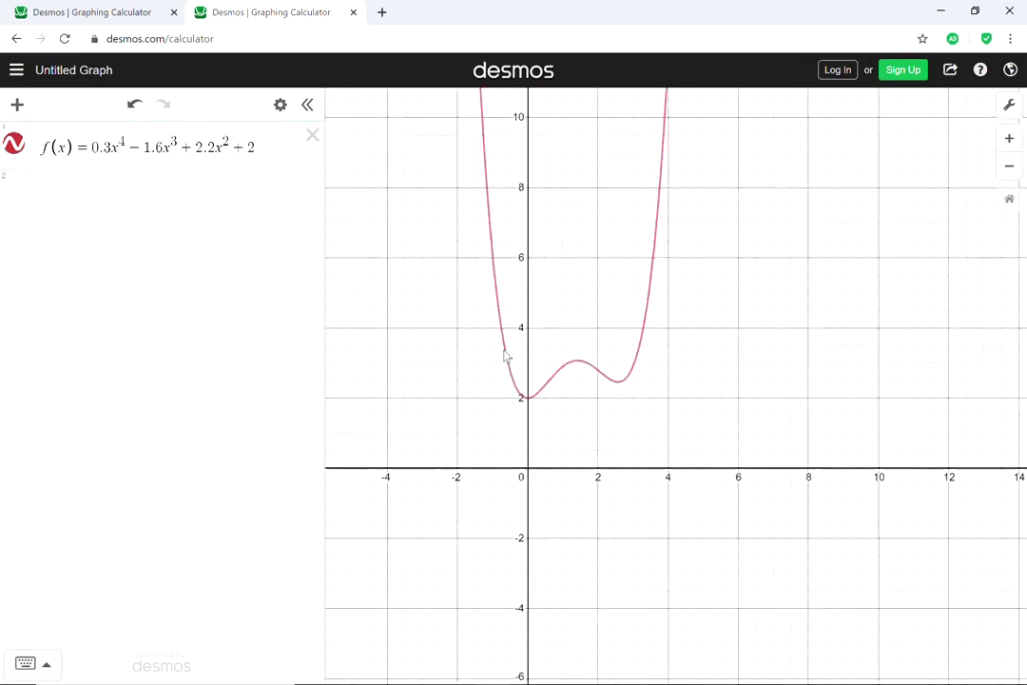
{"action": "scroll", "coordinate": [504, 356], "scroll_direction": "up", "scroll_amount": 5}
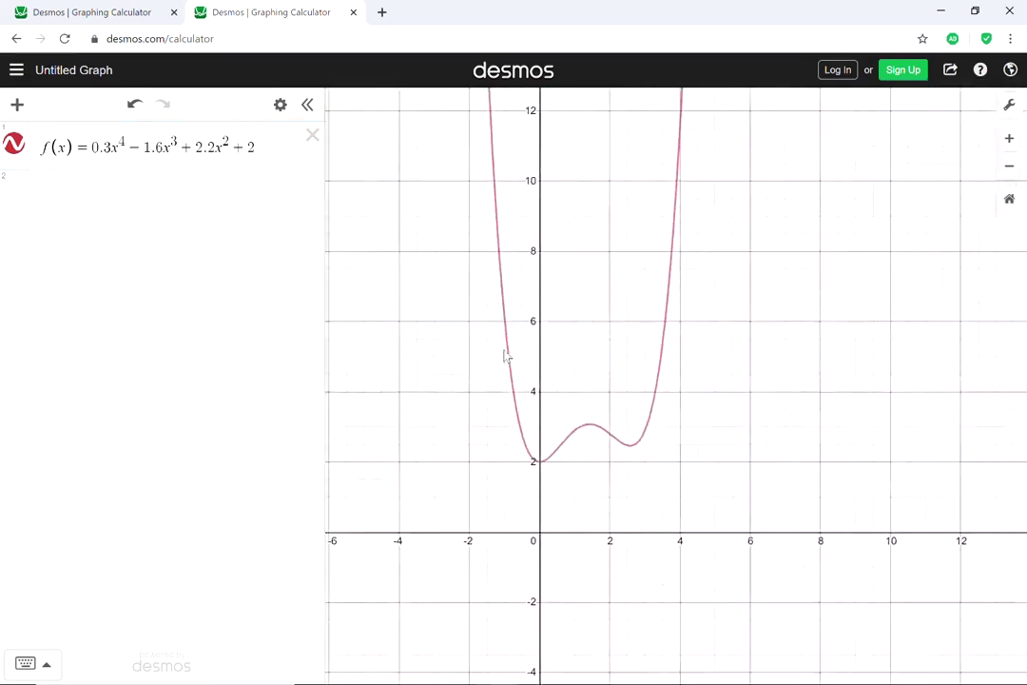
{"action": "scroll", "coordinate": [504, 356], "scroll_direction": "down", "scroll_amount": 10}
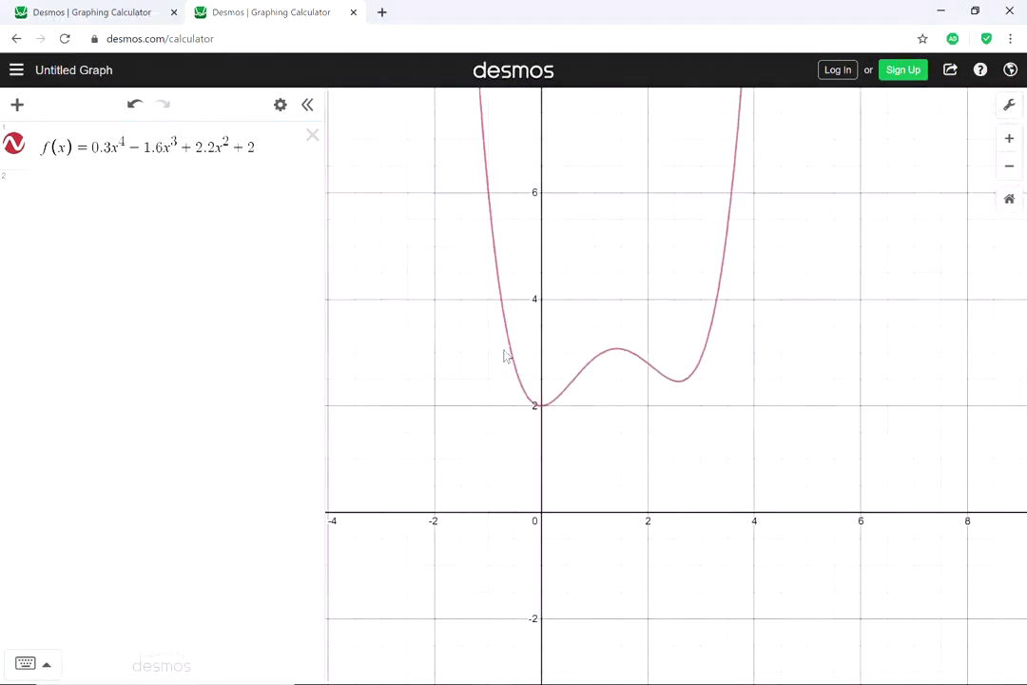
{"action": "scroll", "coordinate": [505, 355], "scroll_direction": "up", "scroll_amount": 10}
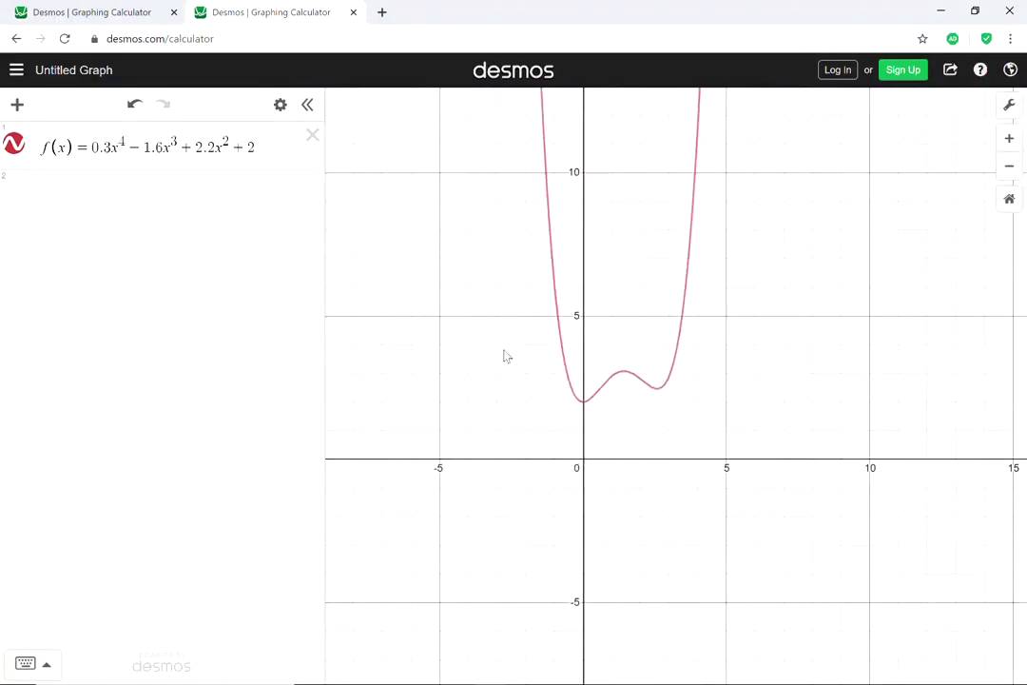
{"action": "left_click_drag", "start_coordinate": [504, 356], "coordinate": [564, 390]}
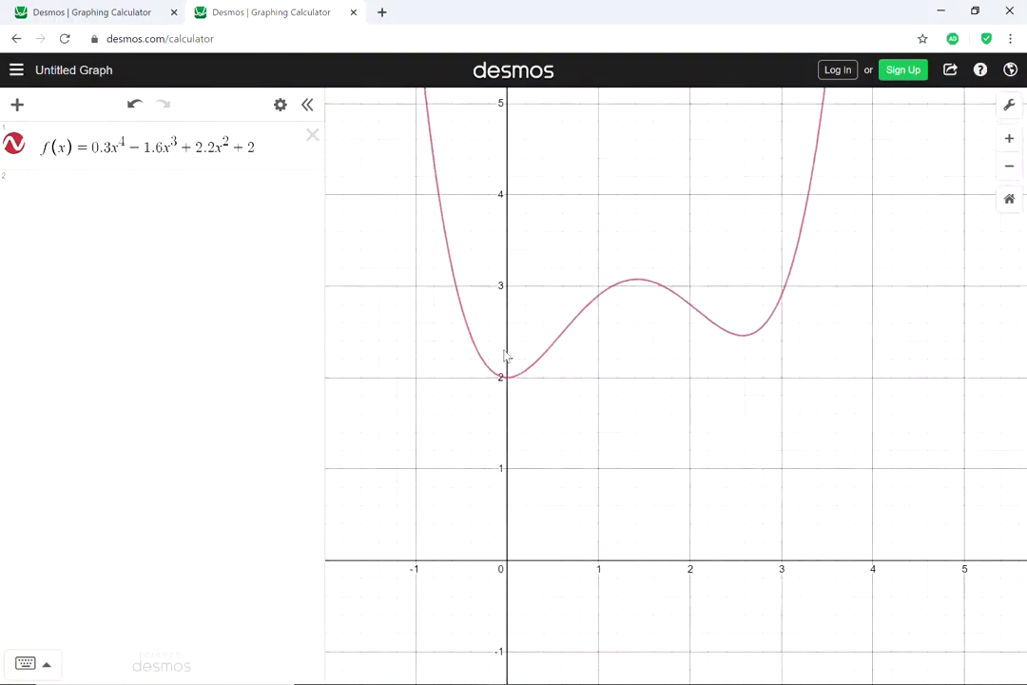
{"action": "left_click", "coordinate": [1009, 138]}
{"action": "left_click", "coordinate": [1009, 166]}
{"action": "left_click_drag", "start_coordinate": [853, 245], "coordinate": [827, 281]}
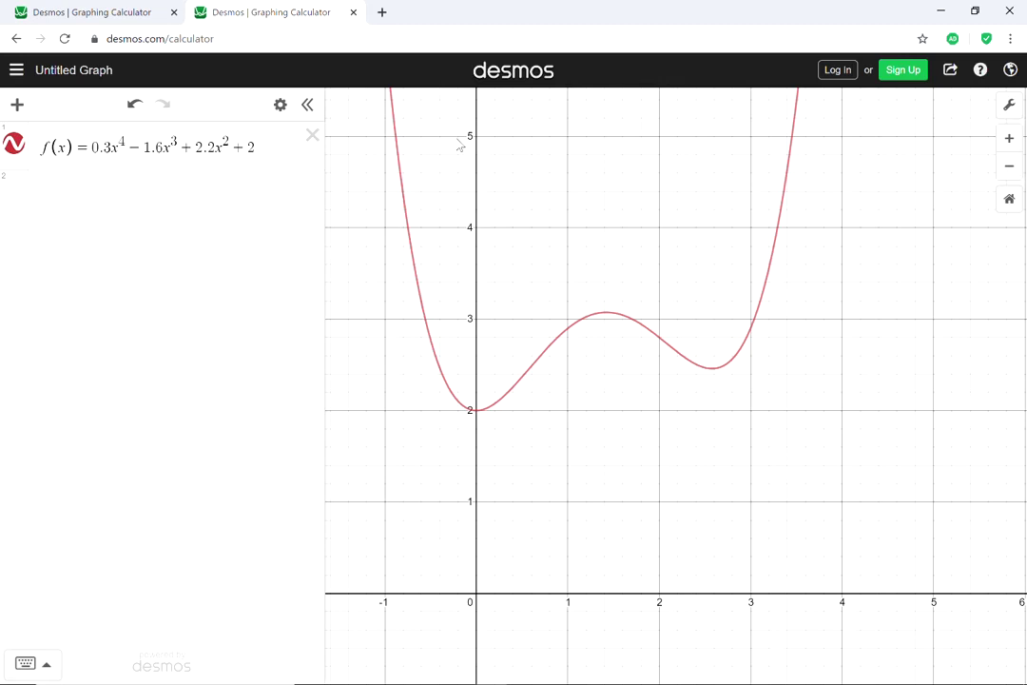
{"action": "key", "text": "Up"}
{"action": "key", "text": "Up"}
{"action": "key", "text": "Up"}
{"action": "key", "text": "Left"}
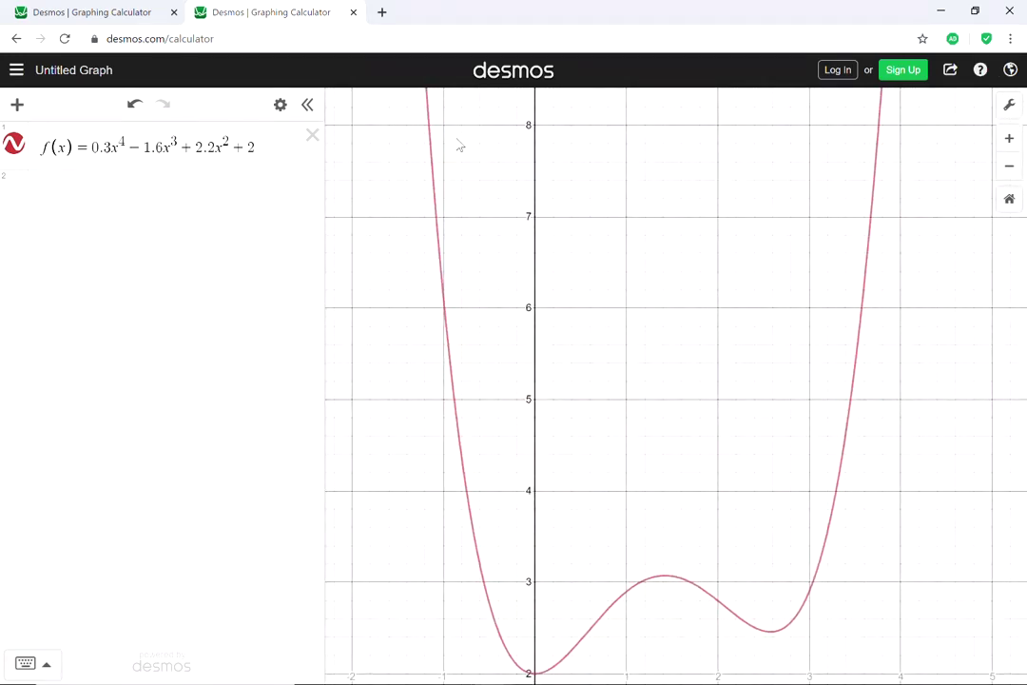
{"action": "key", "text": "minus"}
{"action": "key", "text": "minus"}
{"action": "key", "text": "minus"}
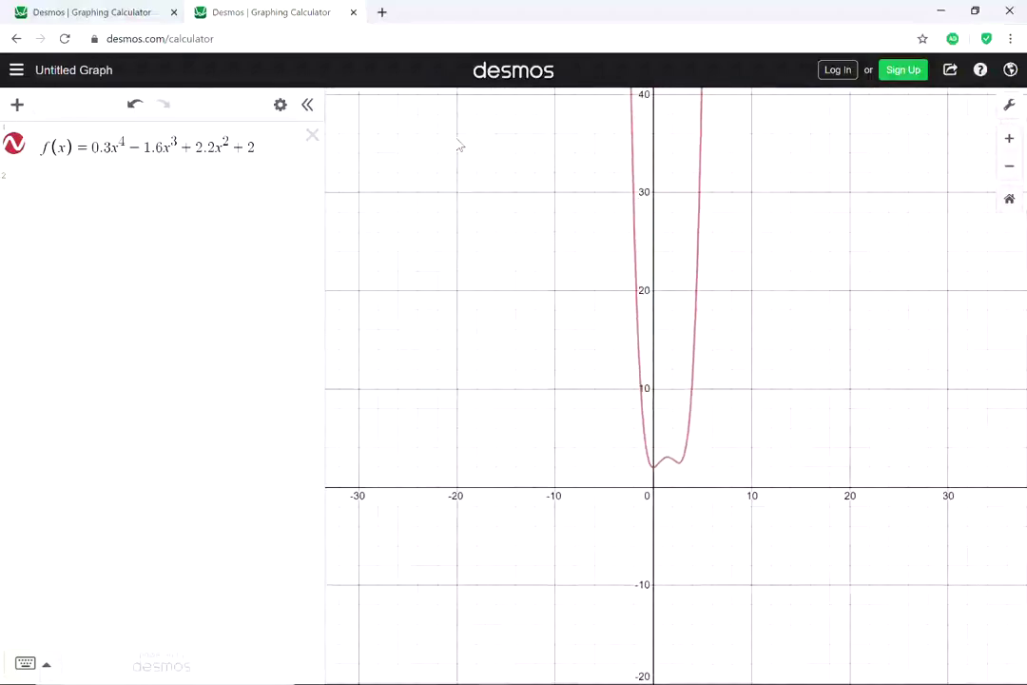
{"action": "key", "text": "plus"}
{"action": "key", "text": "plus"}
{"action": "key", "text": "plus"}
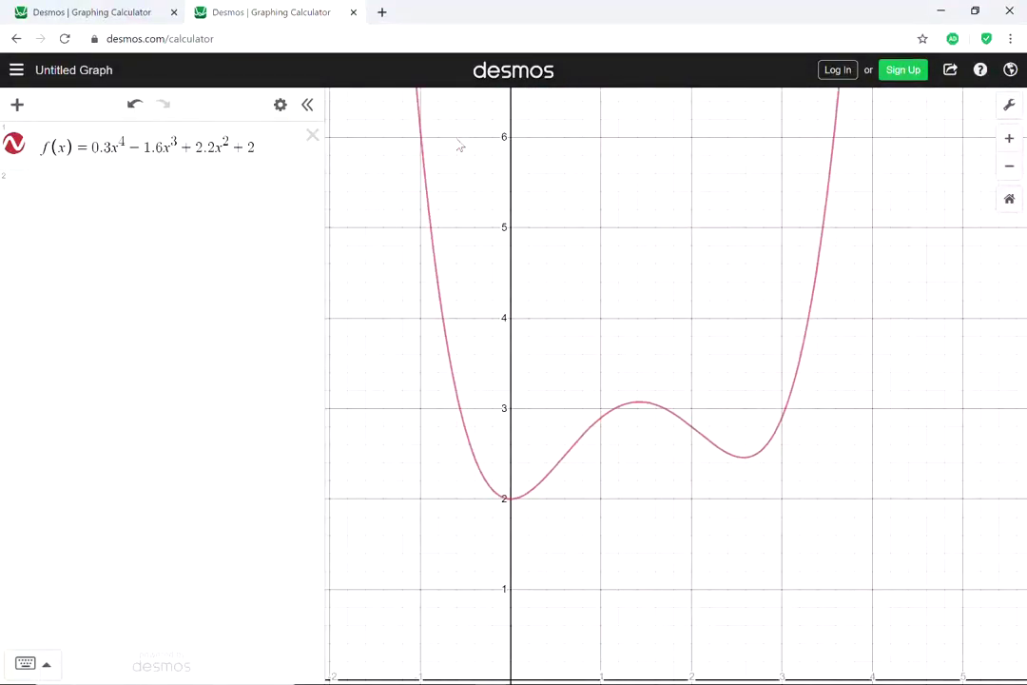
{"action": "key", "text": "plus"}
{"action": "key", "text": "Left"}
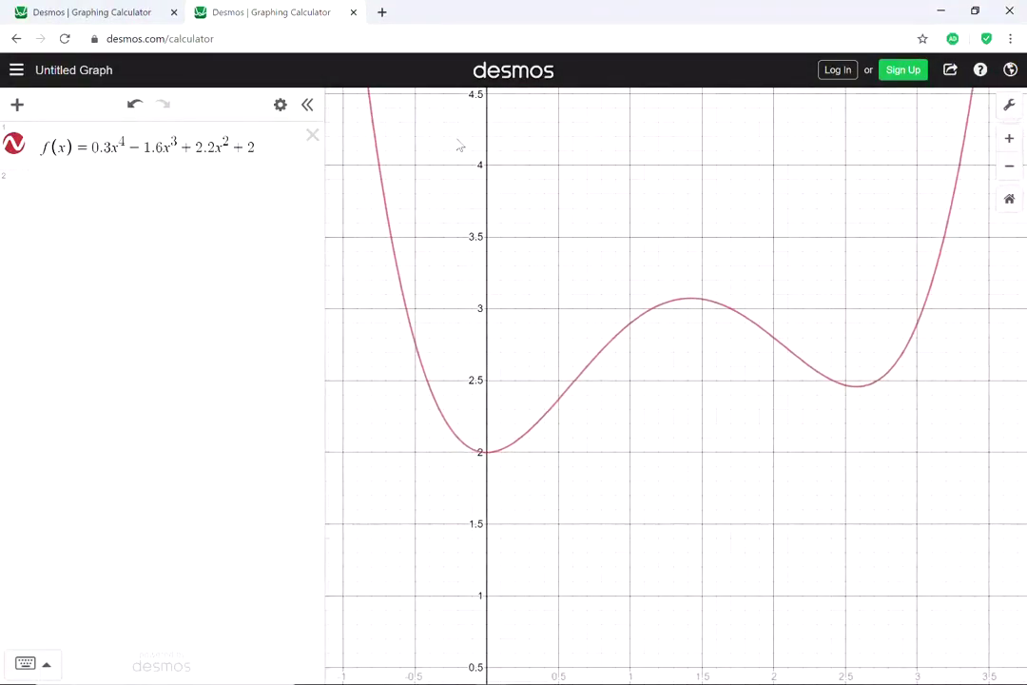
{"action": "key", "text": "minus"}
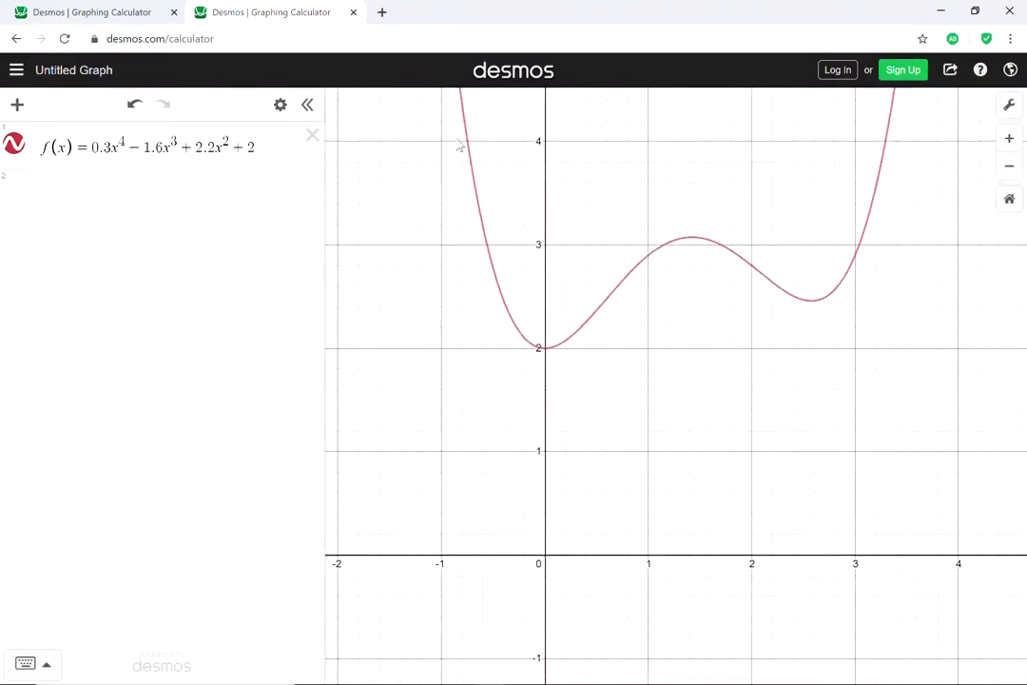
- Append a domain restriction to f(x) with the lower bound -0.5 ≤ x
{"action": "left_click", "coordinate": [268, 150]}
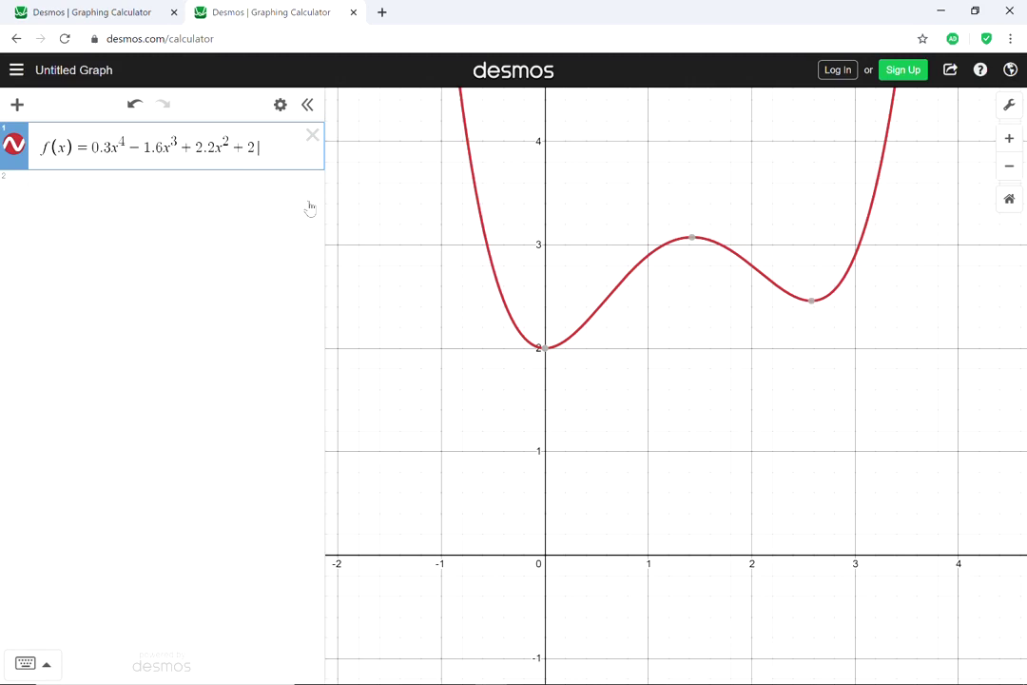
{"action": "type", "text": "{"}
{"action": "type", "text": "-"}
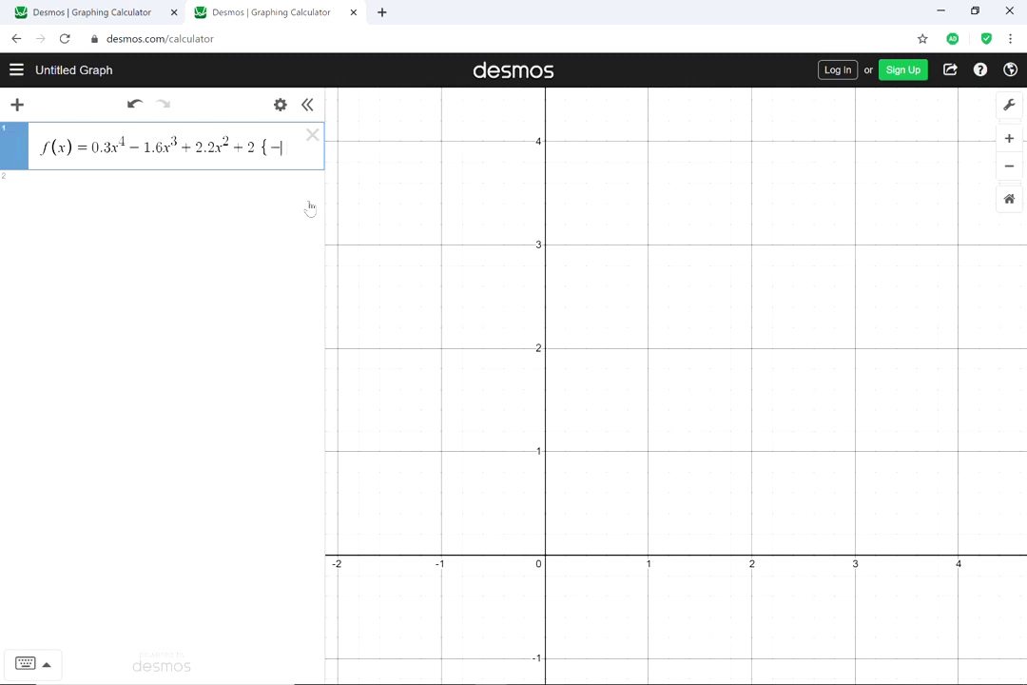
{"action": "type", "text": "0.5"}
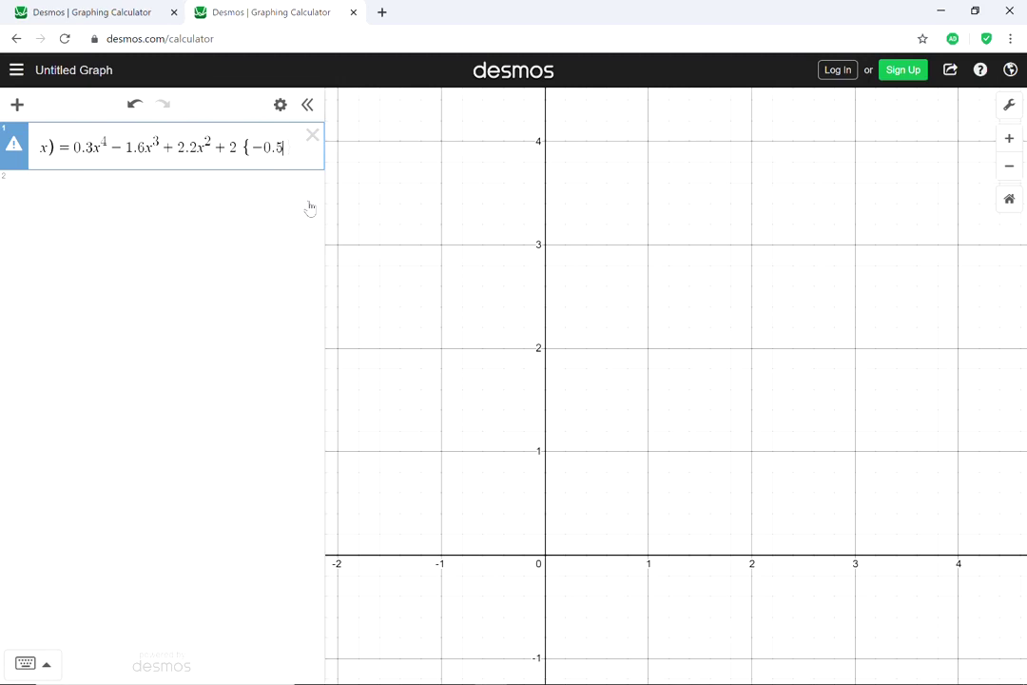
{"action": "left_click", "coordinate": [46, 666]}
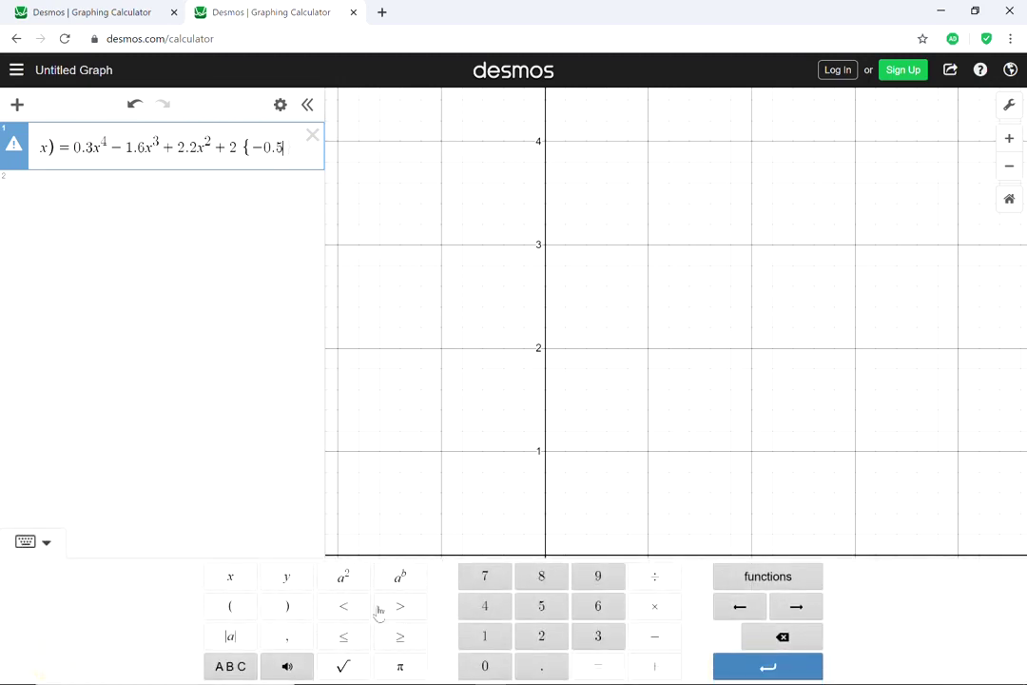
{"action": "left_click", "coordinate": [48, 544]}
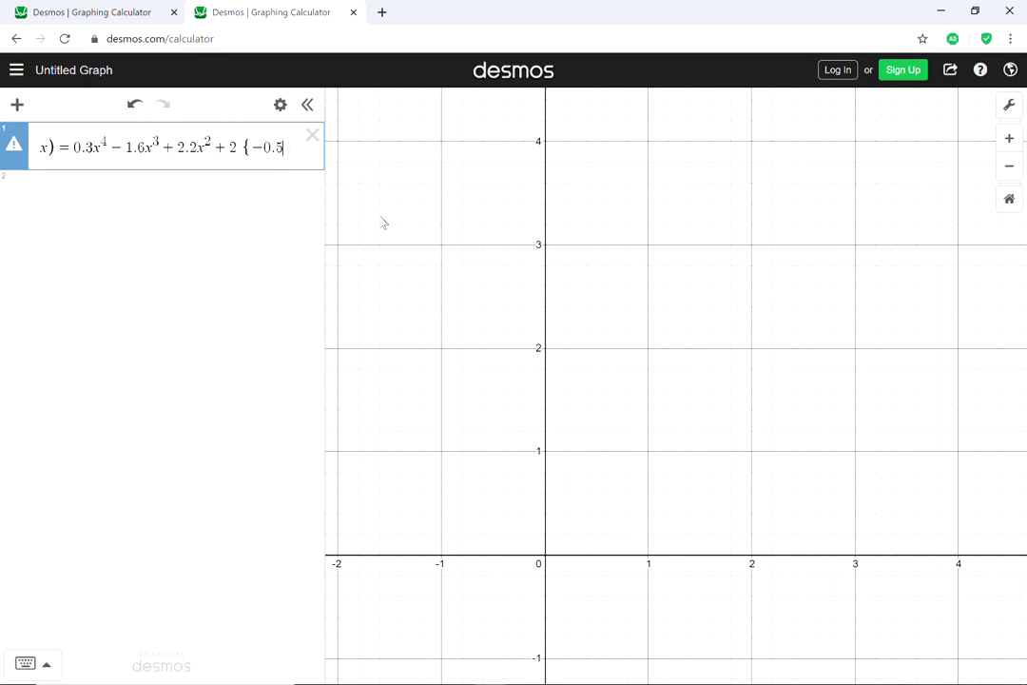
{"action": "type", "text": "<"}
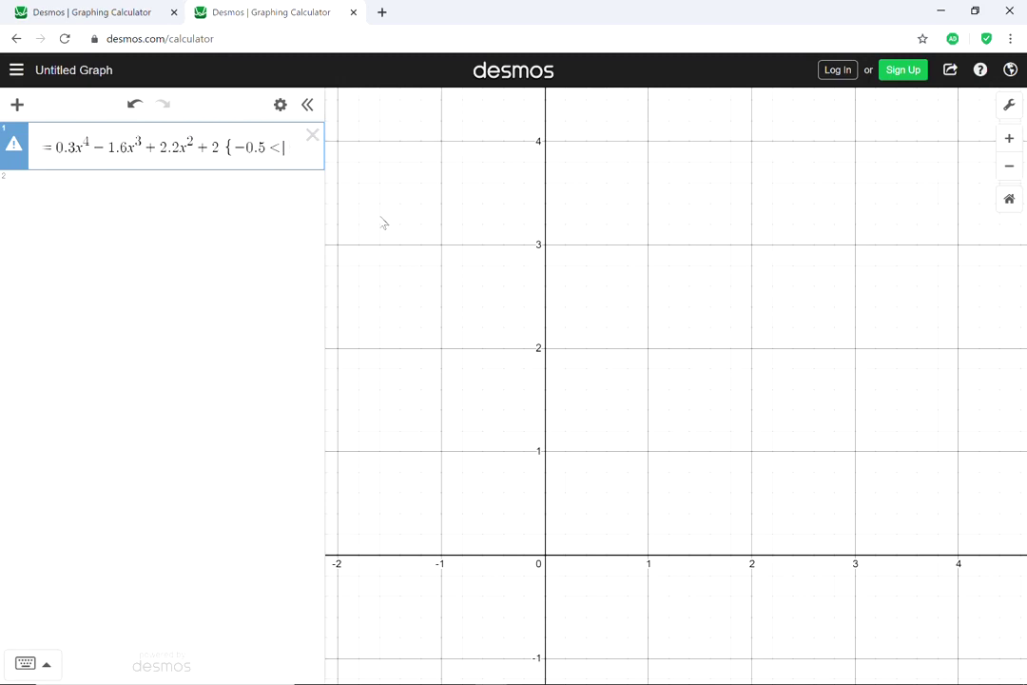
{"action": "type", "text": "="}
{"action": "type", "text": "x"}
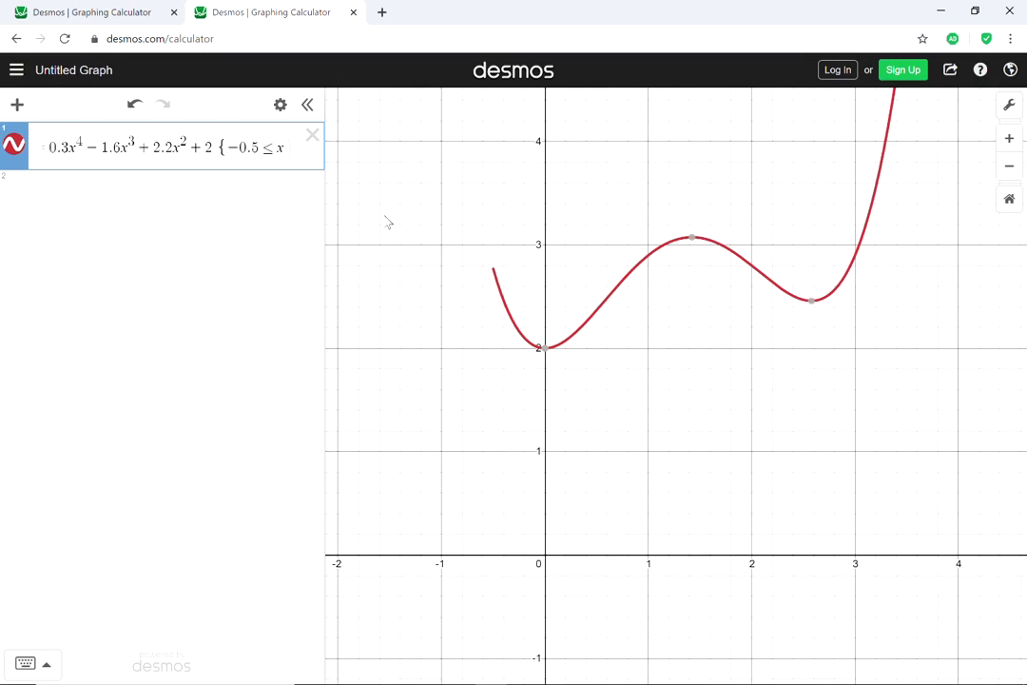
- Add the upper bound x ≤ 3.5 to the domain restriction of f(x)
{"action": "type", "text": "<"}
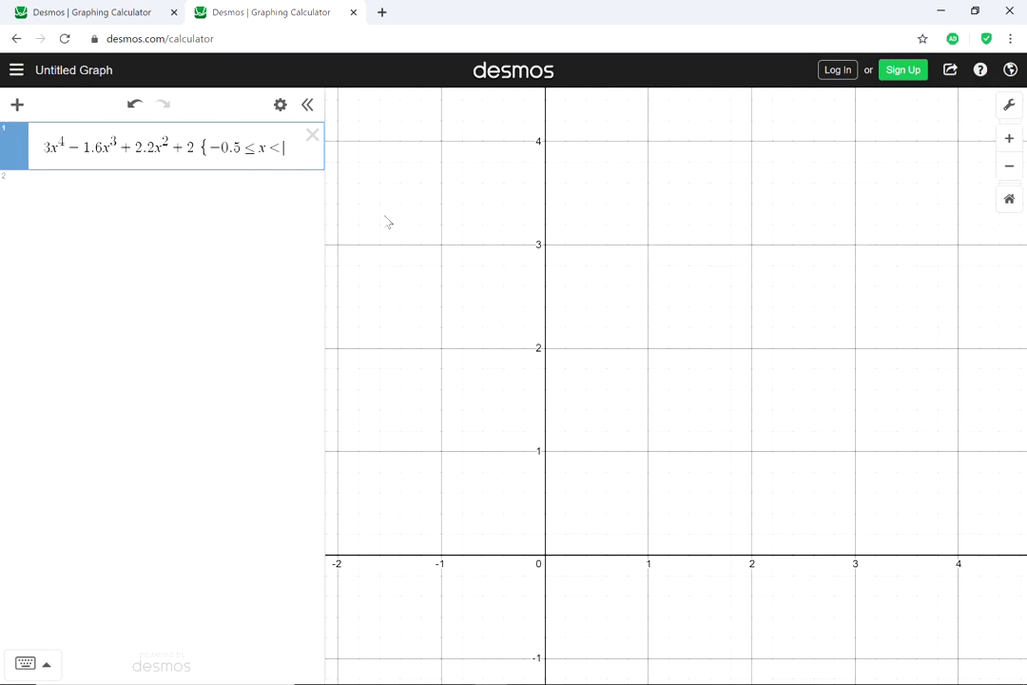
{"action": "key", "text": "BackSpace"}
{"action": "type", "text": "<="}
{"action": "type", "text": "3.5"}
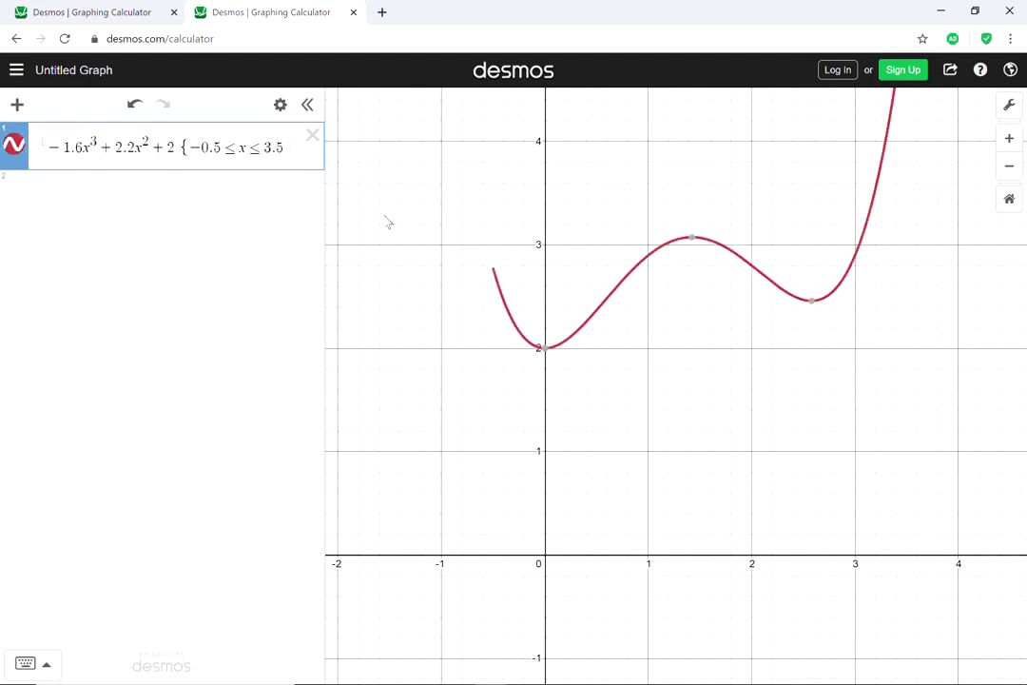
- Display the coordinates of the three turning points on the restricted f(x) curve
{"action": "left_click_drag", "start_coordinate": [675, 314], "coordinate": [584, 443]}
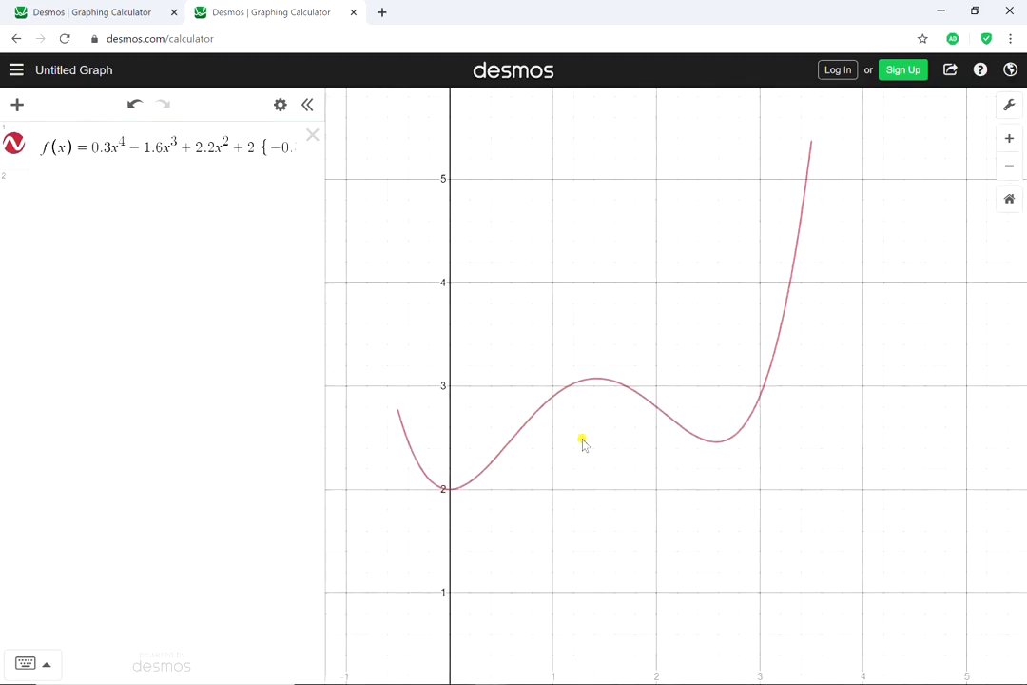
{"action": "scroll", "coordinate": [664, 460], "scroll_direction": "down", "scroll_amount": 3}
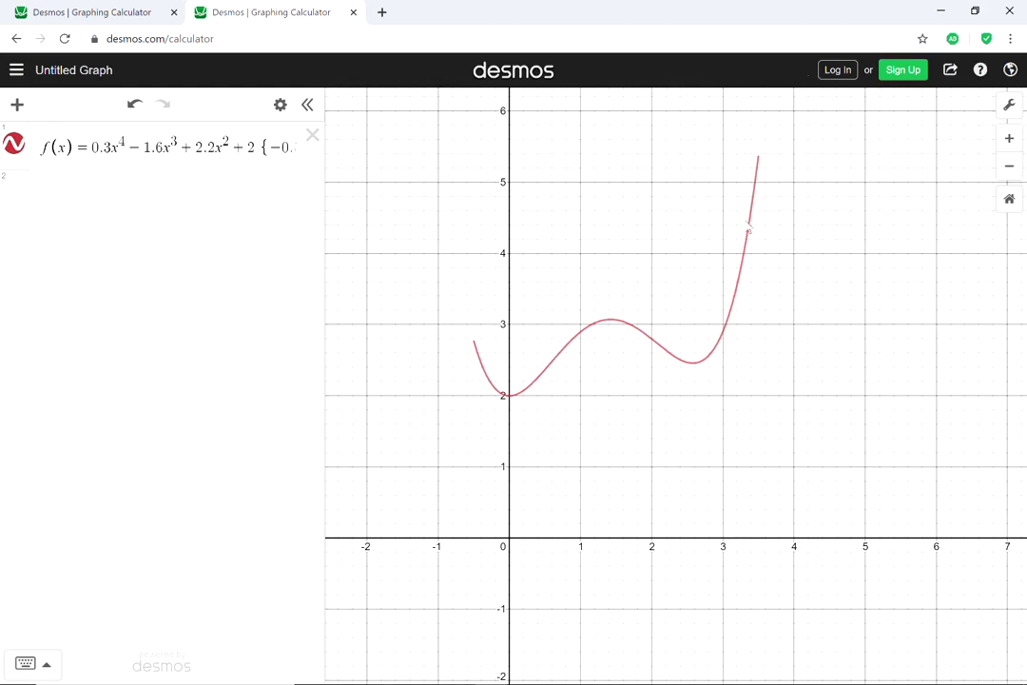
{"action": "left_click", "coordinate": [512, 398]}
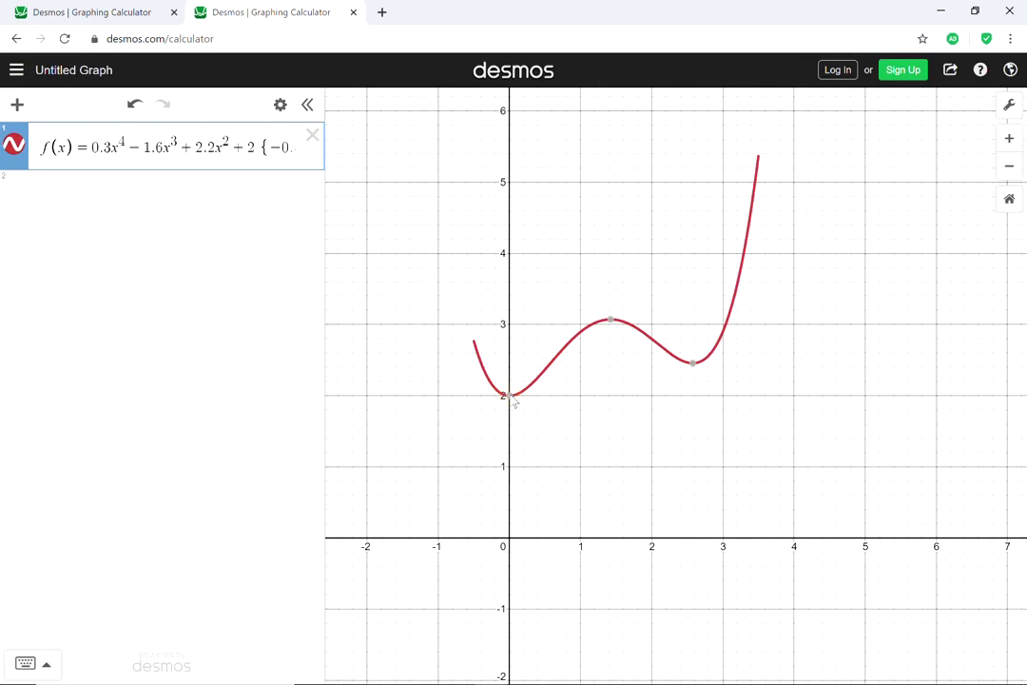
{"action": "mouse_move", "coordinate": [510, 399]}
{"action": "left_click", "coordinate": [510, 399]}
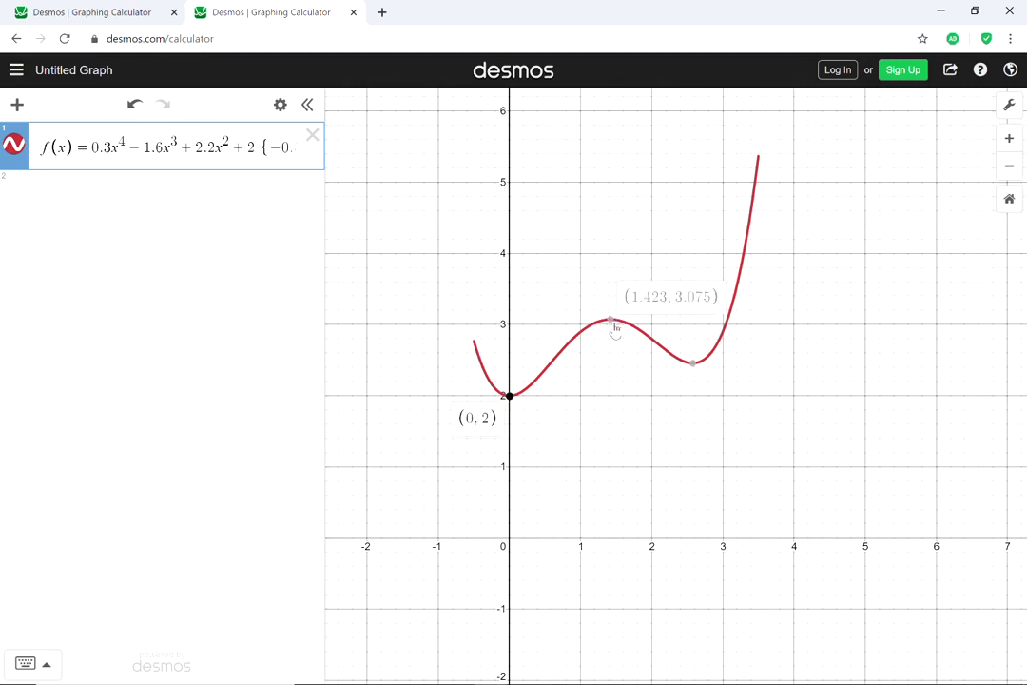
{"action": "mouse_move", "coordinate": [691, 368]}
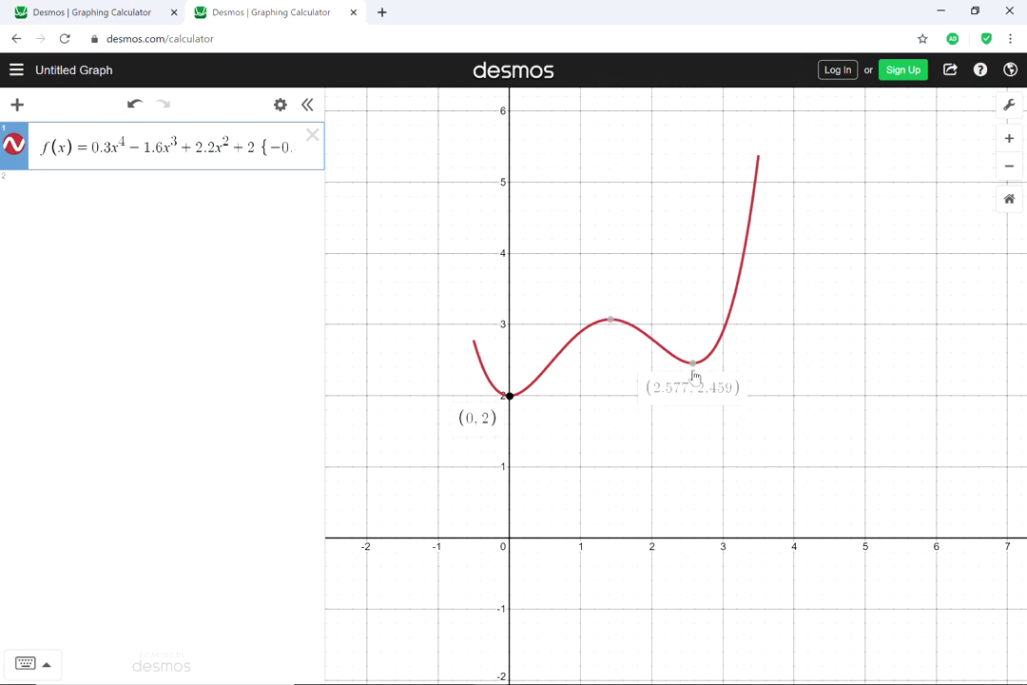
{"action": "left_click", "coordinate": [610, 323]}
{"action": "left_click", "coordinate": [693, 368]}
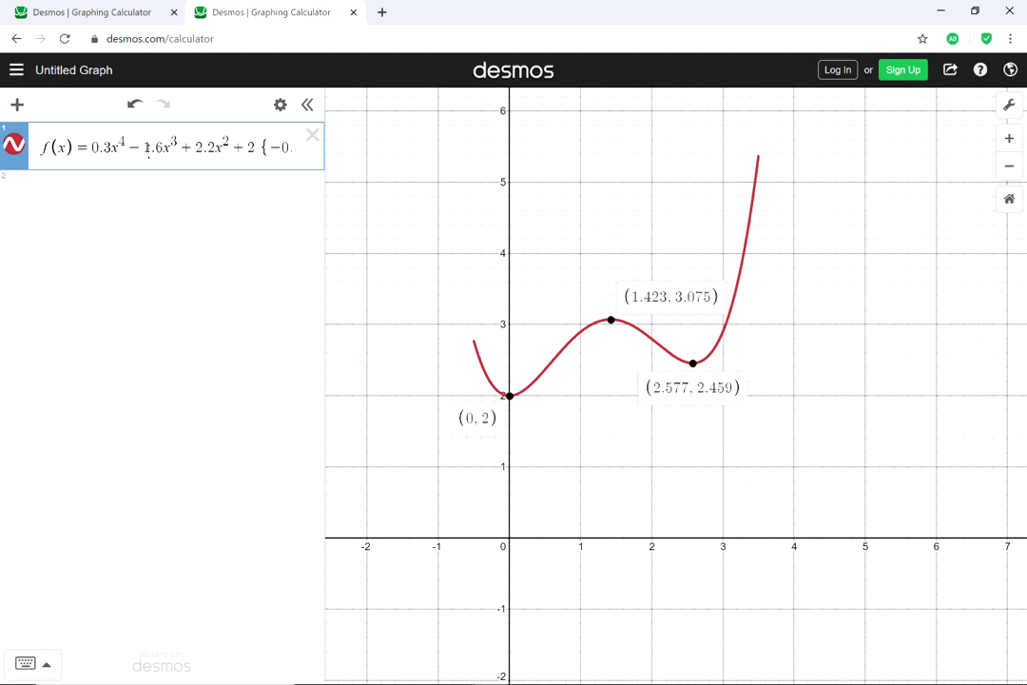
- Add a new expression f'(x) to graph the derivative alongside the original function
{"action": "left_click", "coordinate": [18, 106]}
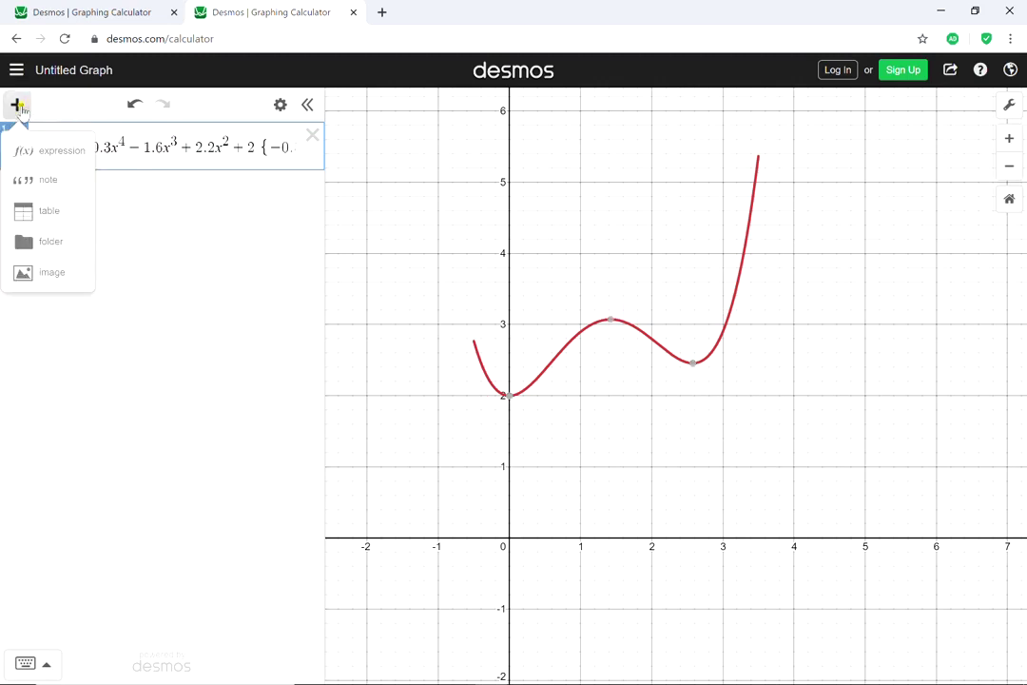
{"action": "left_click", "coordinate": [49, 151]}
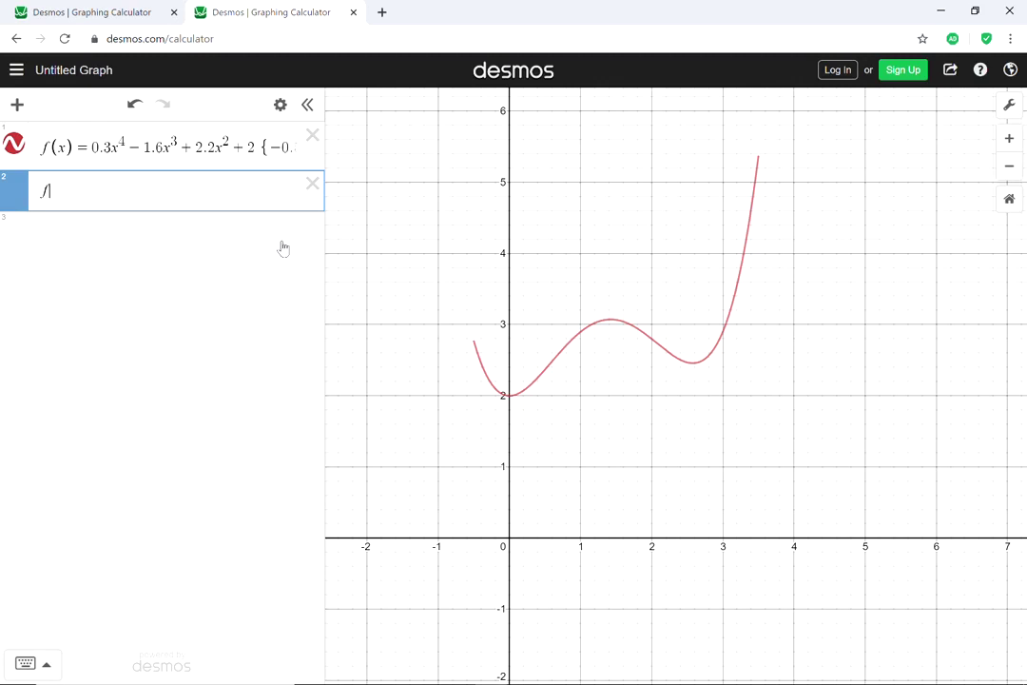
{"action": "type", "text": "'("}
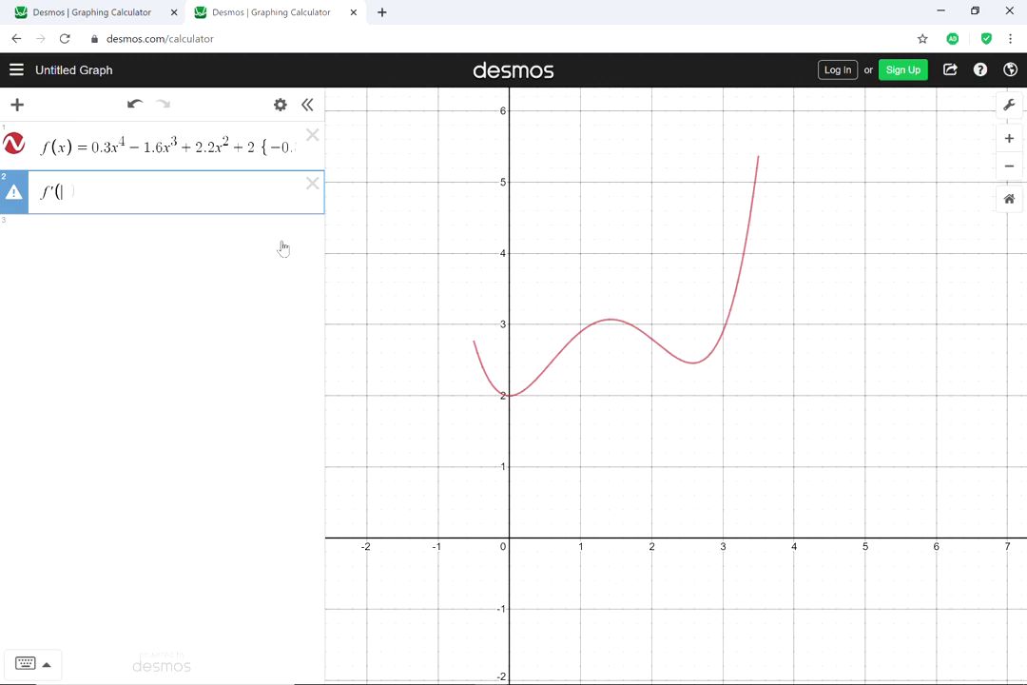
{"action": "type", "text": "x"}
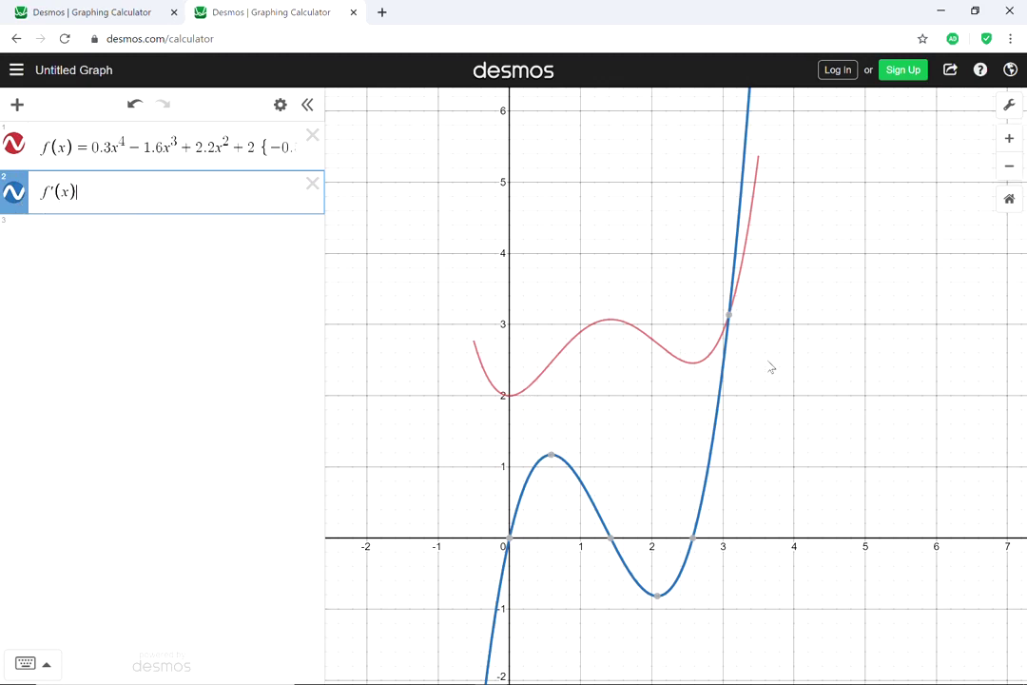
{"action": "scroll", "coordinate": [770, 368], "scroll_direction": "down", "scroll_amount": 5}
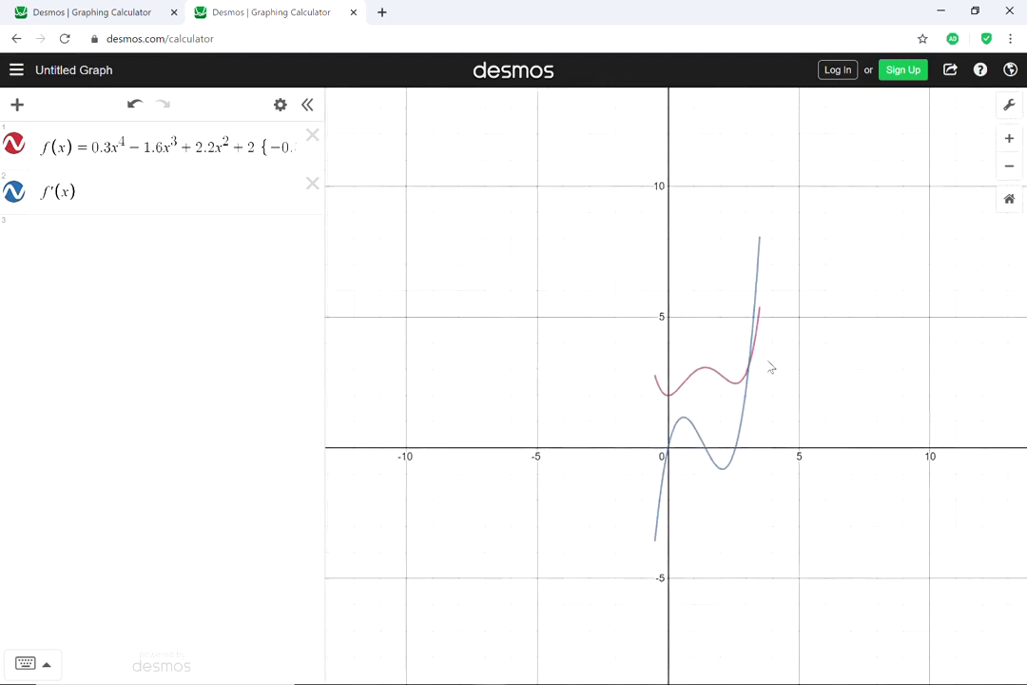
{"action": "scroll", "coordinate": [771, 367], "scroll_direction": "up", "scroll_amount": 3}
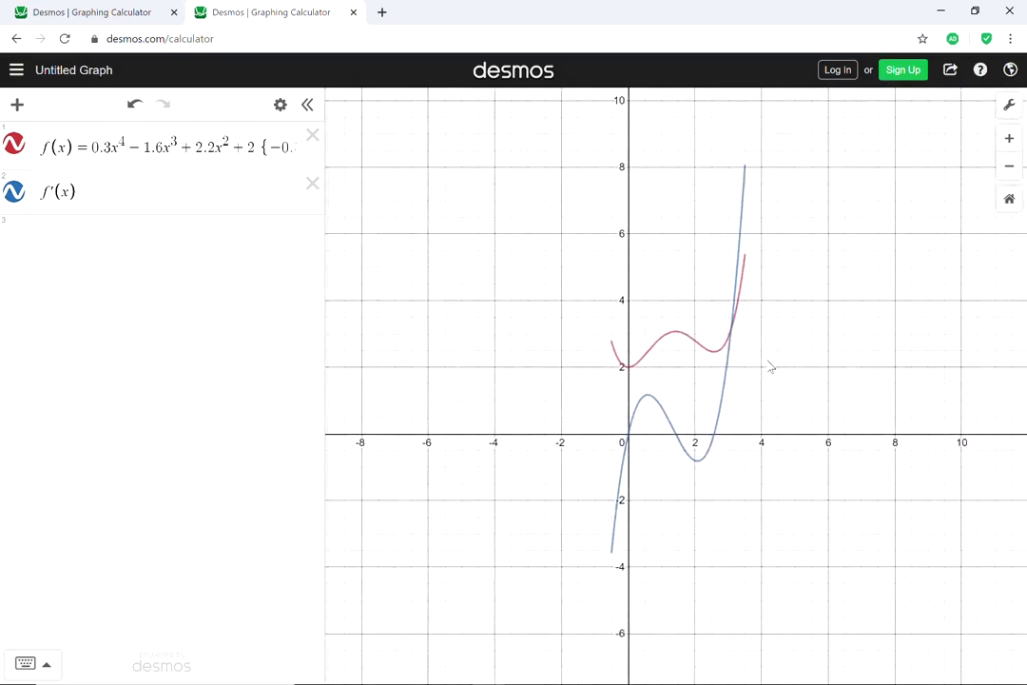
{"action": "scroll", "coordinate": [770, 367], "scroll_direction": "up", "scroll_amount": 3}
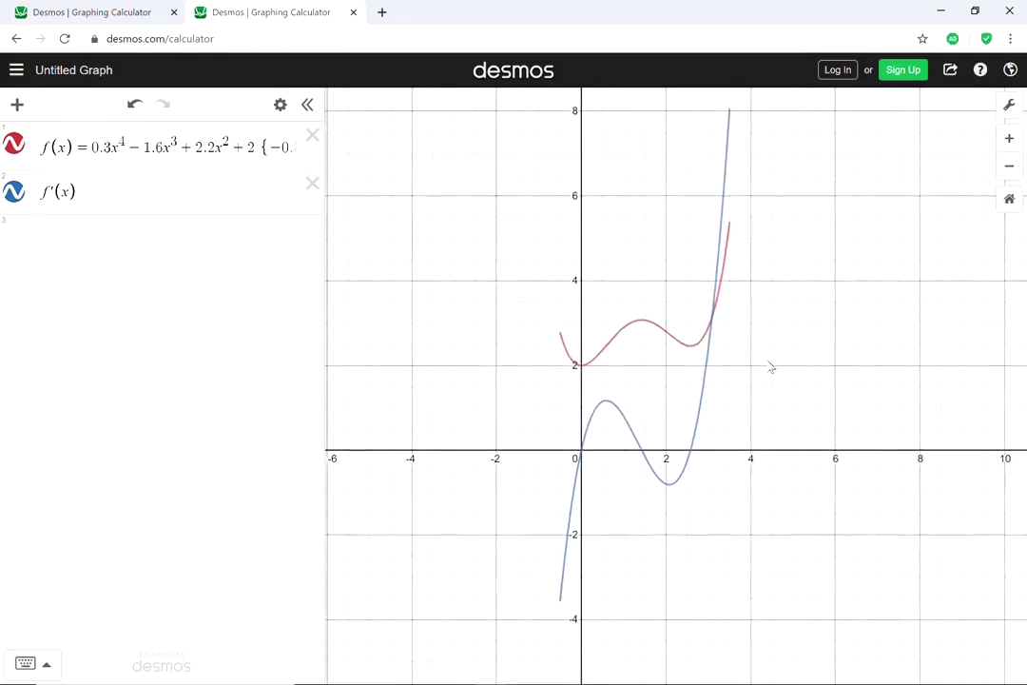
- Display the coordinates of the local maximum of f(x) and of the f'(x) x-intercept directly below it
{"action": "scroll", "coordinate": [771, 367], "scroll_direction": "down", "scroll_amount": 1}
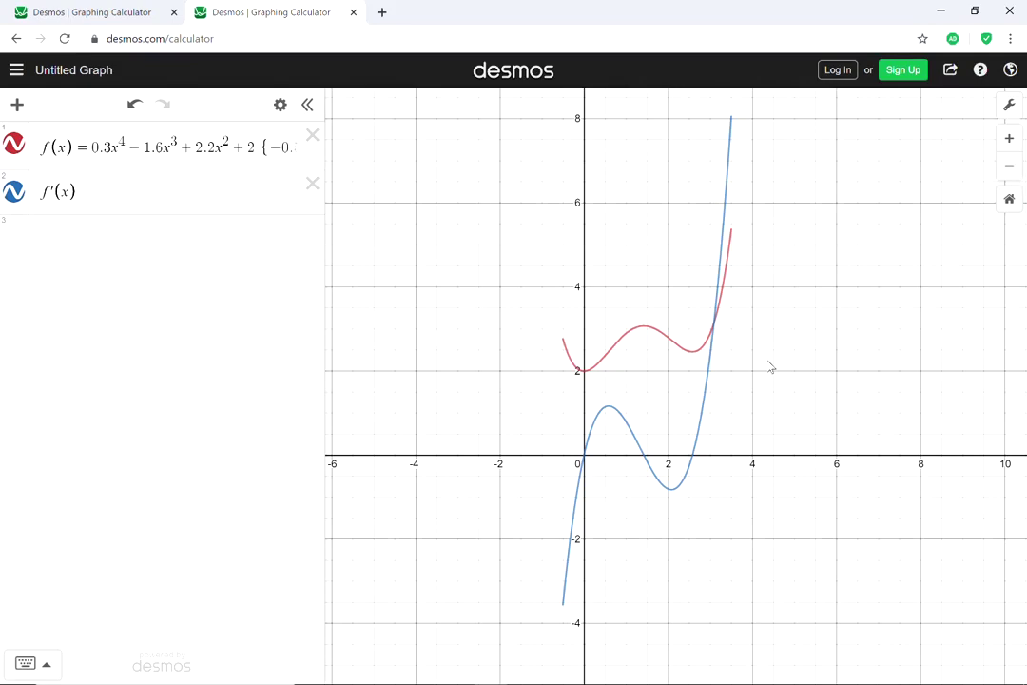
{"action": "scroll", "coordinate": [770, 367], "scroll_direction": "up", "scroll_amount": 2}
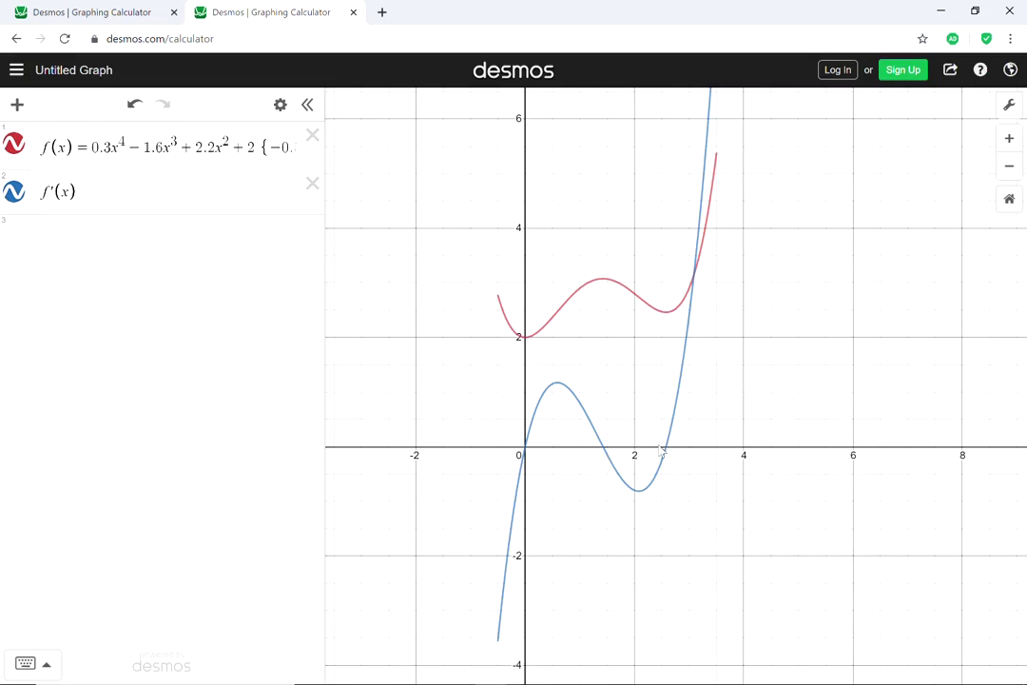
{"action": "left_click", "coordinate": [607, 284]}
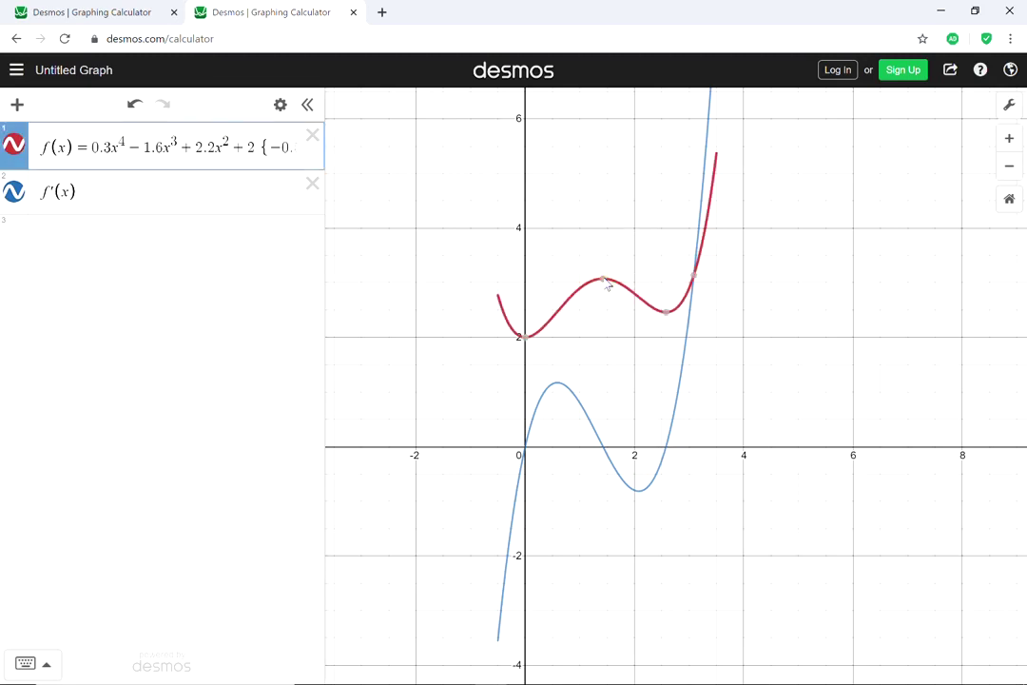
{"action": "left_click", "coordinate": [605, 281]}
{"action": "left_click", "coordinate": [607, 456]}
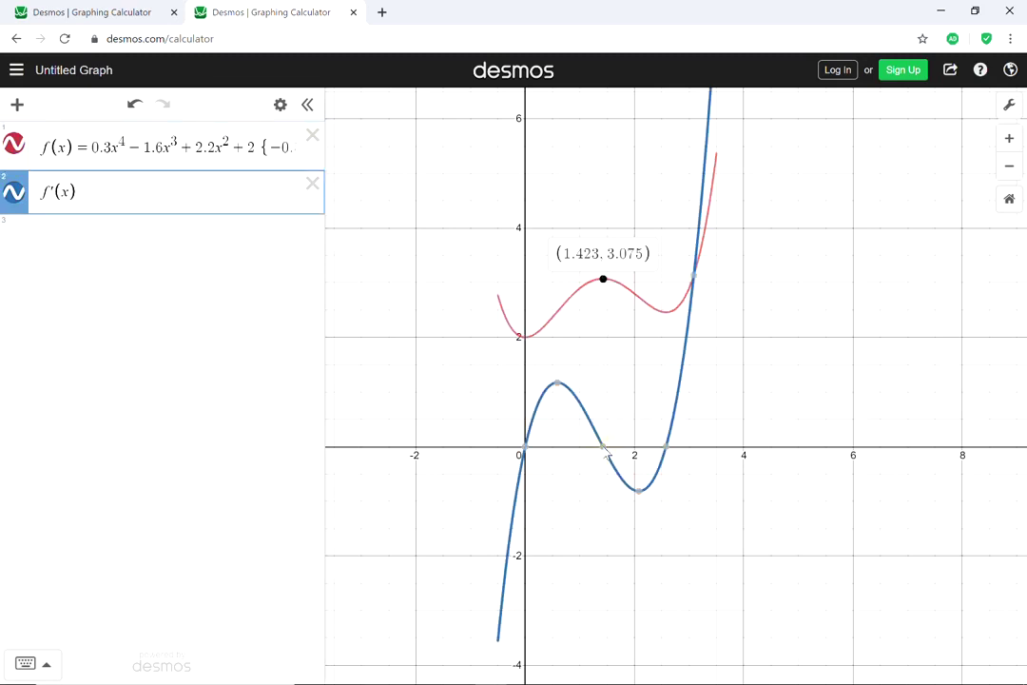
{"action": "left_click", "coordinate": [603, 447]}
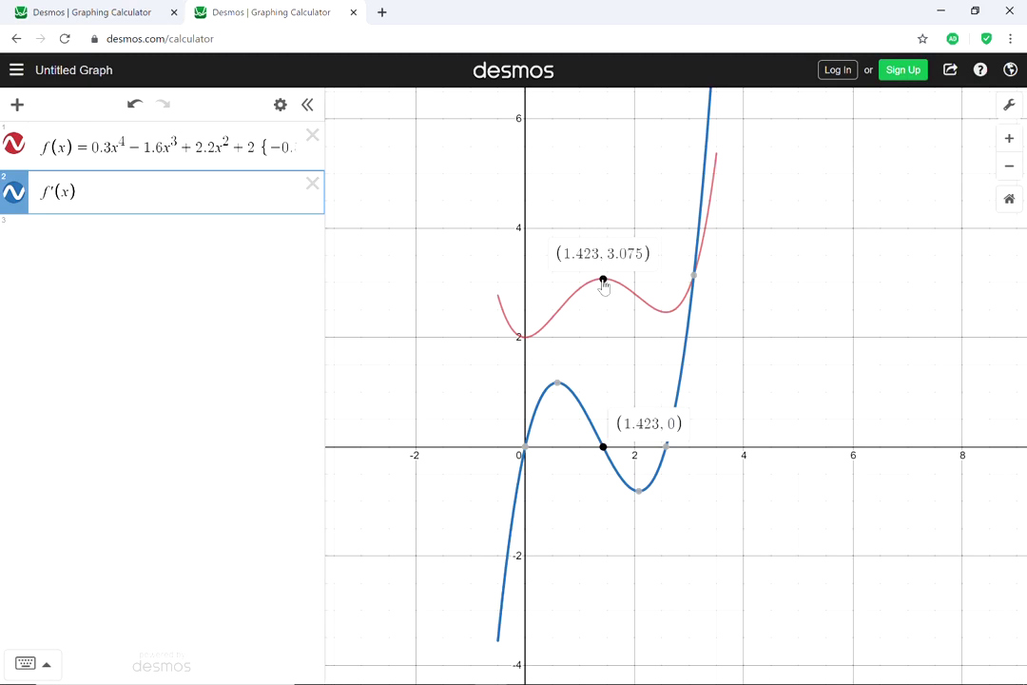
- Display the coordinates of the right-hand local minimum of f(x) and of the f'(x) x-intercept directly below it
{"action": "scroll", "coordinate": [620, 440], "scroll_direction": "up", "scroll_amount": 2}
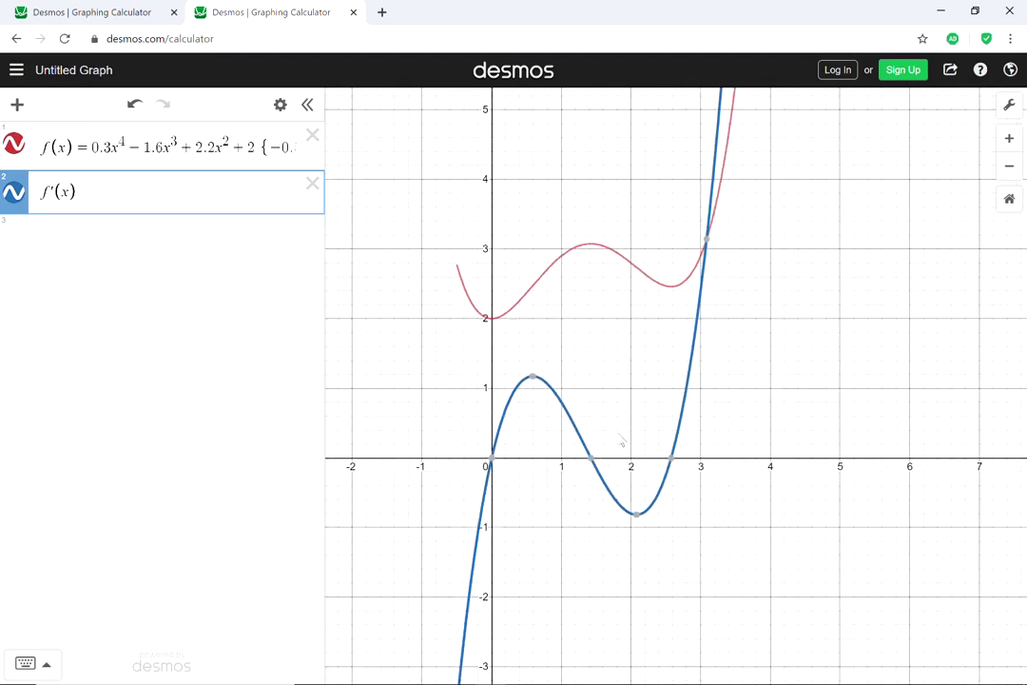
{"action": "left_click", "coordinate": [671, 289]}
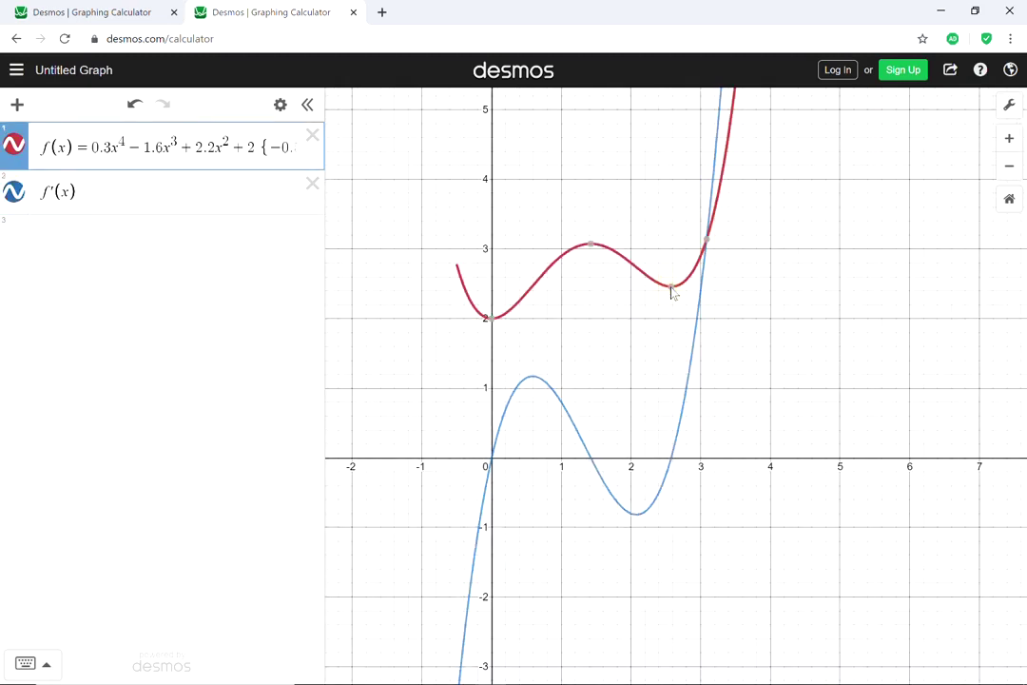
{"action": "left_click", "coordinate": [672, 288]}
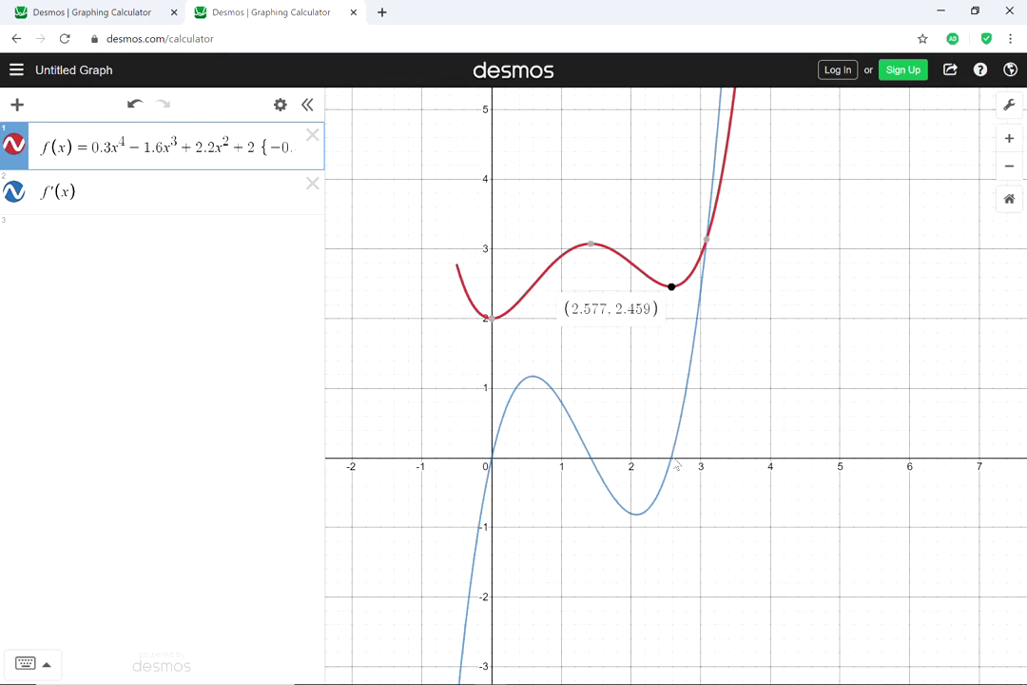
{"action": "left_click", "coordinate": [675, 455]}
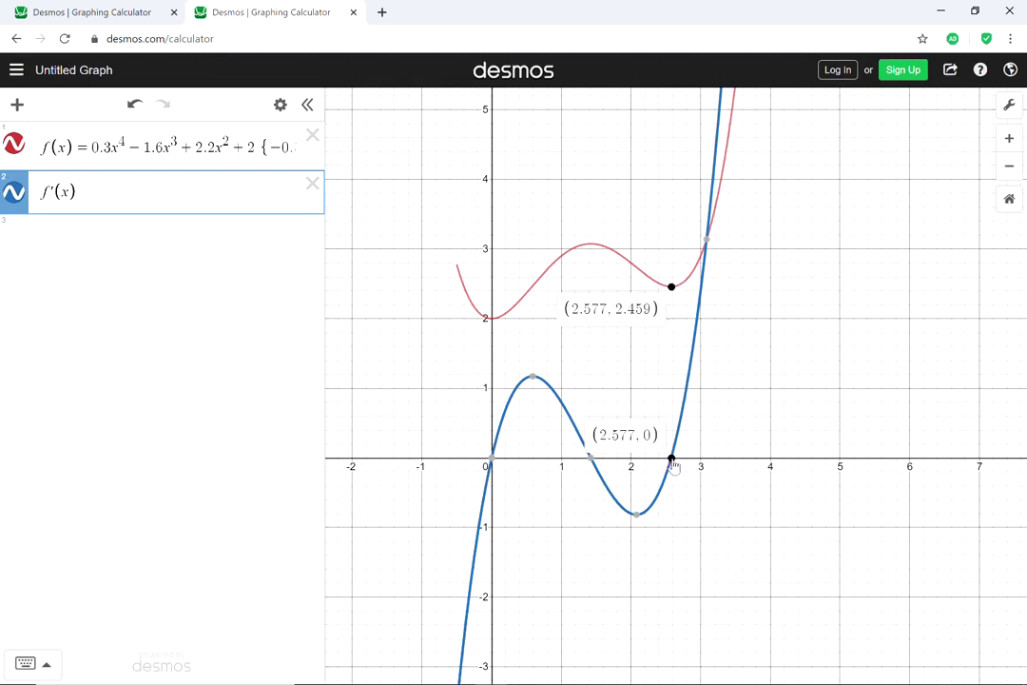
- Inspect the right-hand local minimum on the f(x) curve and its coordinates
{"action": "scroll", "coordinate": [693, 386], "scroll_direction": "down", "scroll_amount": 1}
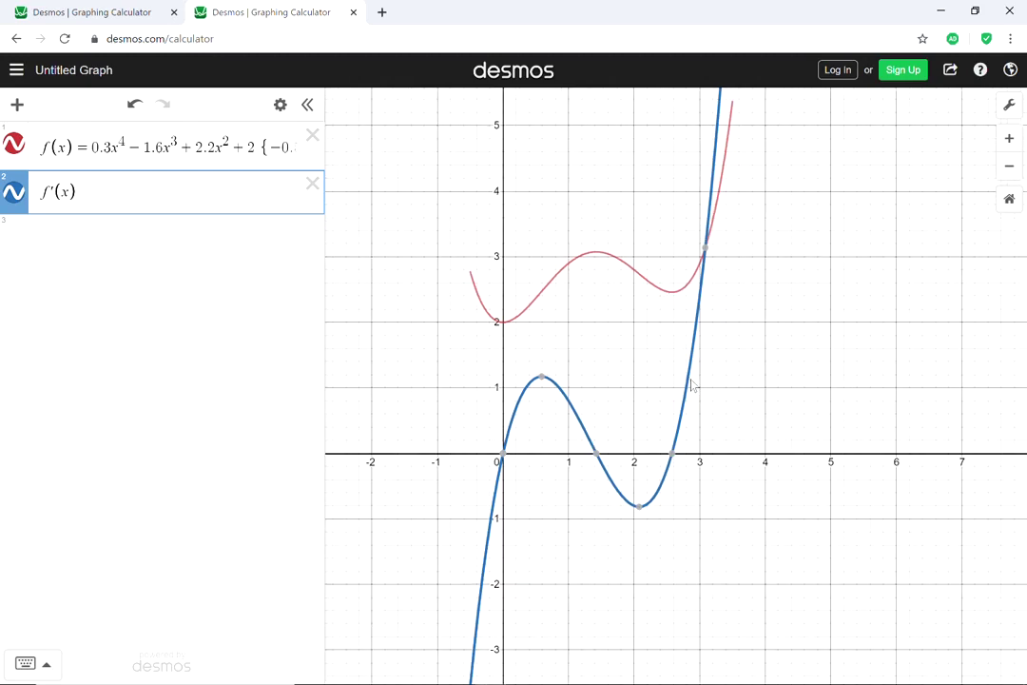
{"action": "scroll", "coordinate": [797, 421], "scroll_direction": "up", "scroll_amount": 1}
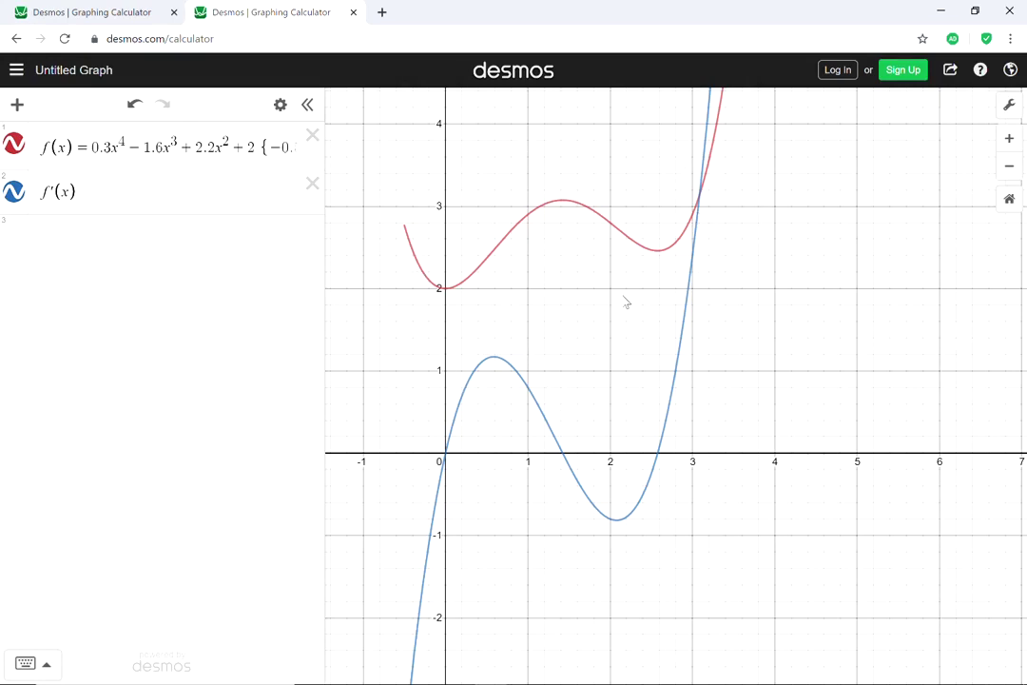
{"action": "left_click", "coordinate": [663, 257]}
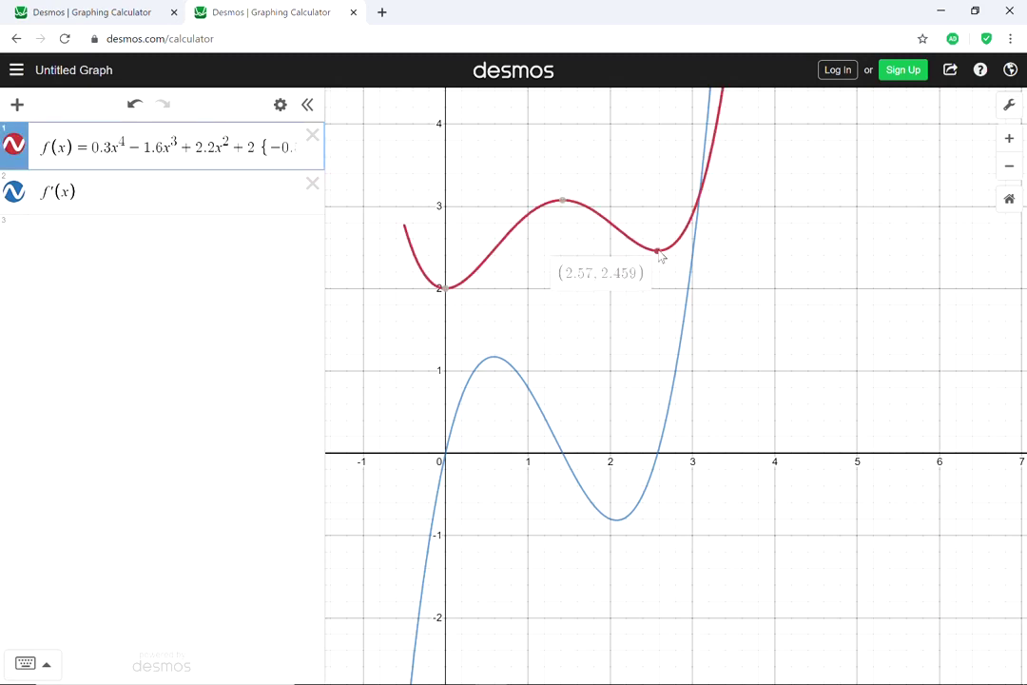
{"action": "left_click", "coordinate": [658, 252]}
{"action": "left_click", "coordinate": [659, 253]}
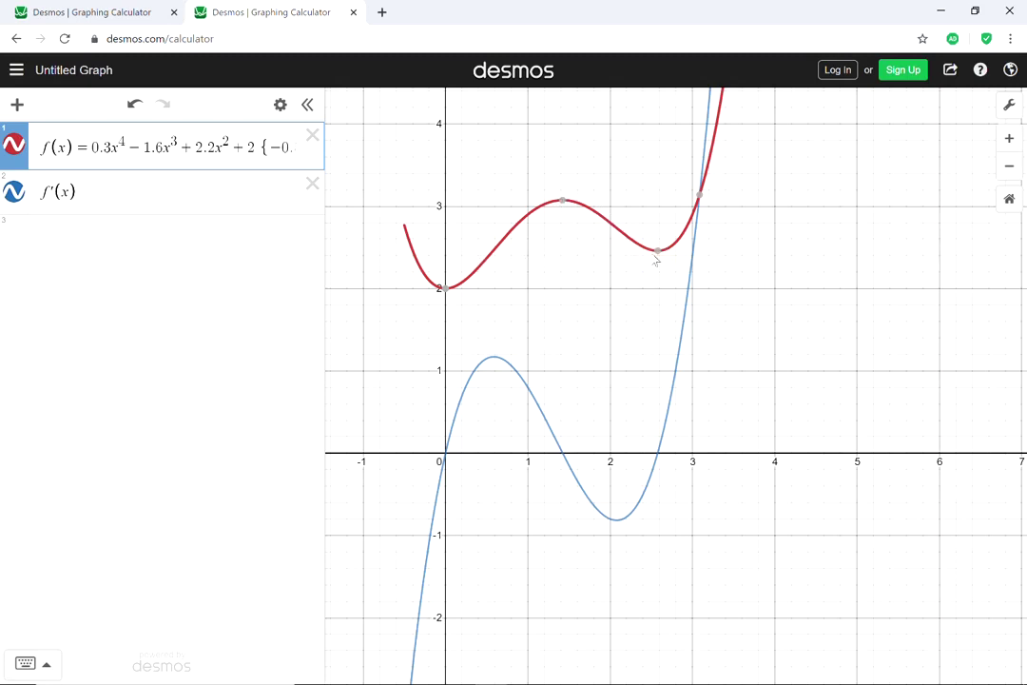
- Compare the coordinates of the local maximum of f(x) with those of its minimum on the y-axis
{"action": "left_click_drag", "start_coordinate": [597, 265], "coordinate": [592, 385]}
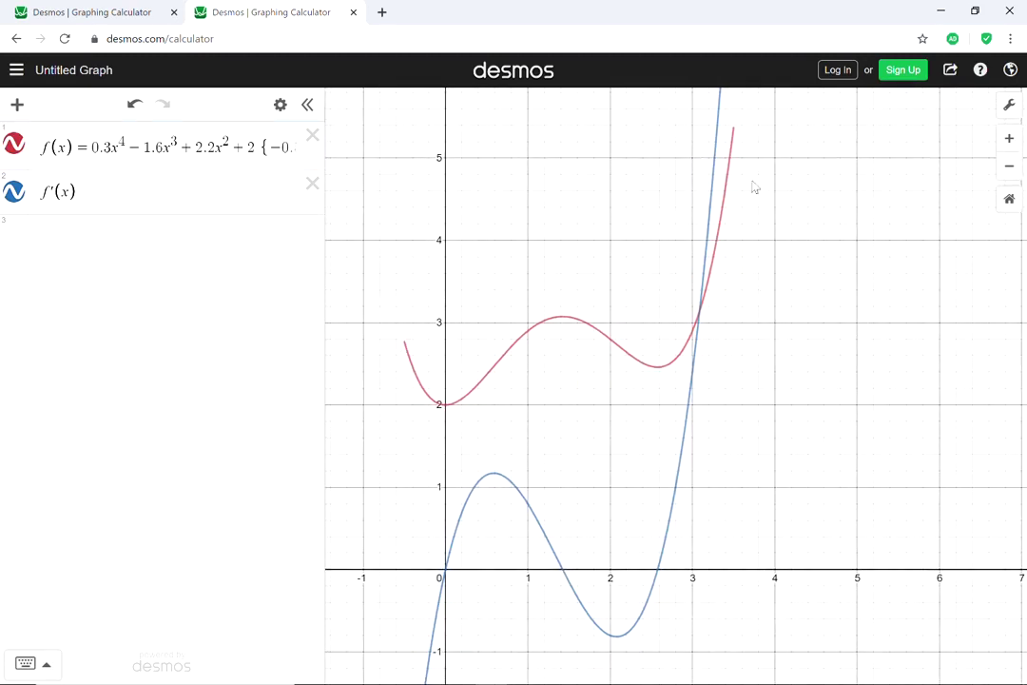
{"action": "left_click", "coordinate": [565, 321]}
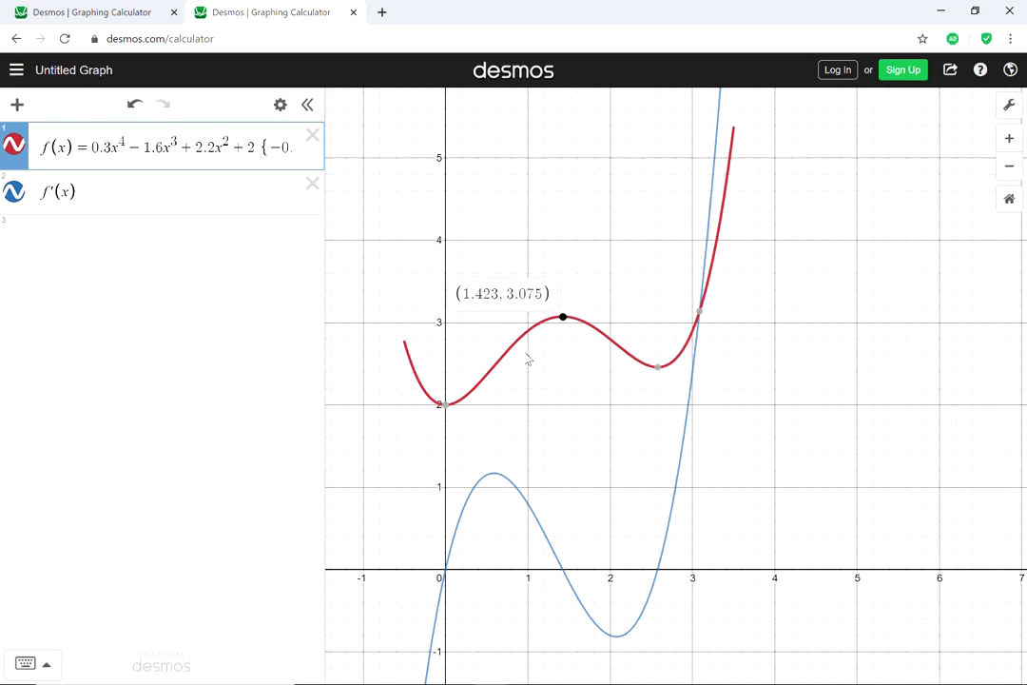
{"action": "left_click", "coordinate": [447, 408]}
{"action": "scroll", "coordinate": [592, 437], "scroll_direction": "down", "scroll_amount": 1}
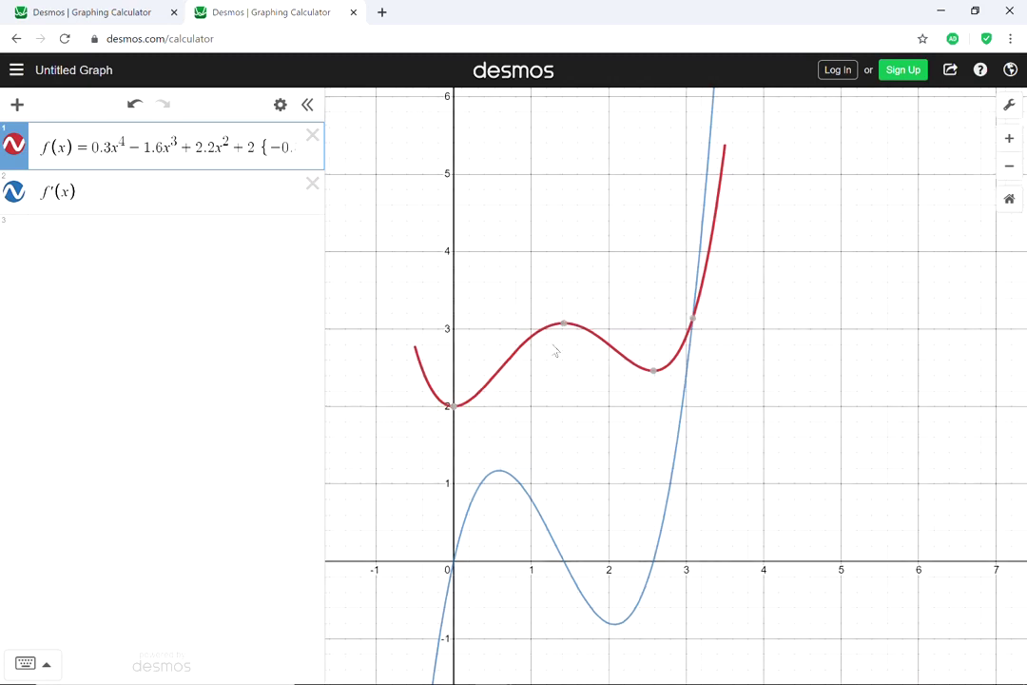
{"action": "left_click", "coordinate": [565, 325]}
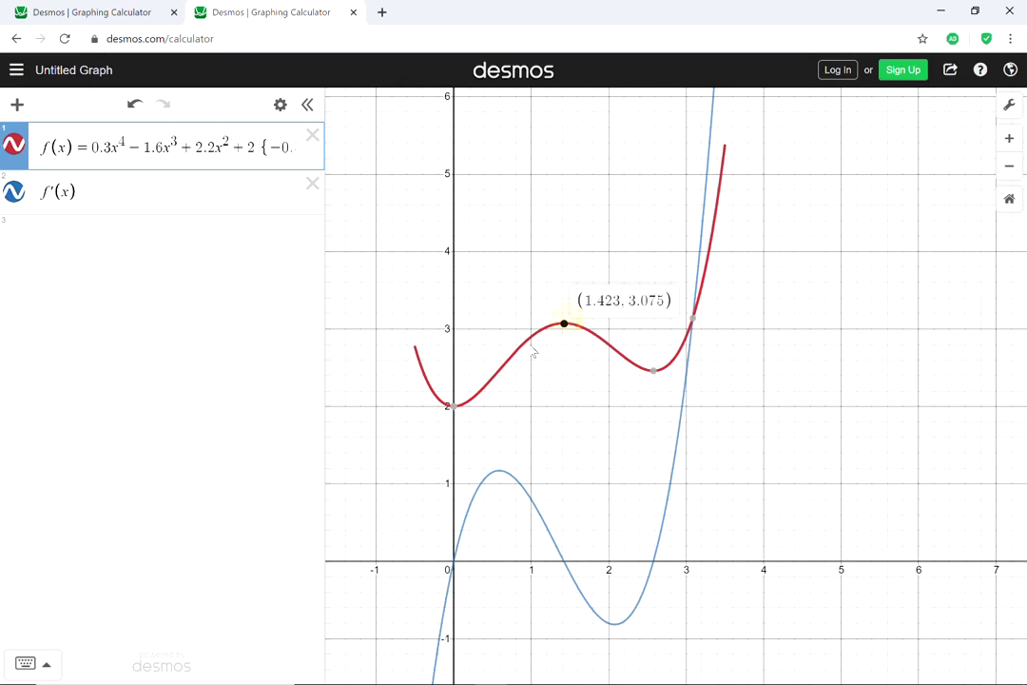
{"action": "left_click", "coordinate": [455, 406]}
{"action": "mouse_move", "coordinate": [653, 377]}
{"action": "scroll", "coordinate": [483, 506], "scroll_direction": "down", "scroll_amount": 2}
{"action": "scroll", "coordinate": [589, 584], "scroll_direction": "up", "scroll_amount": 1}
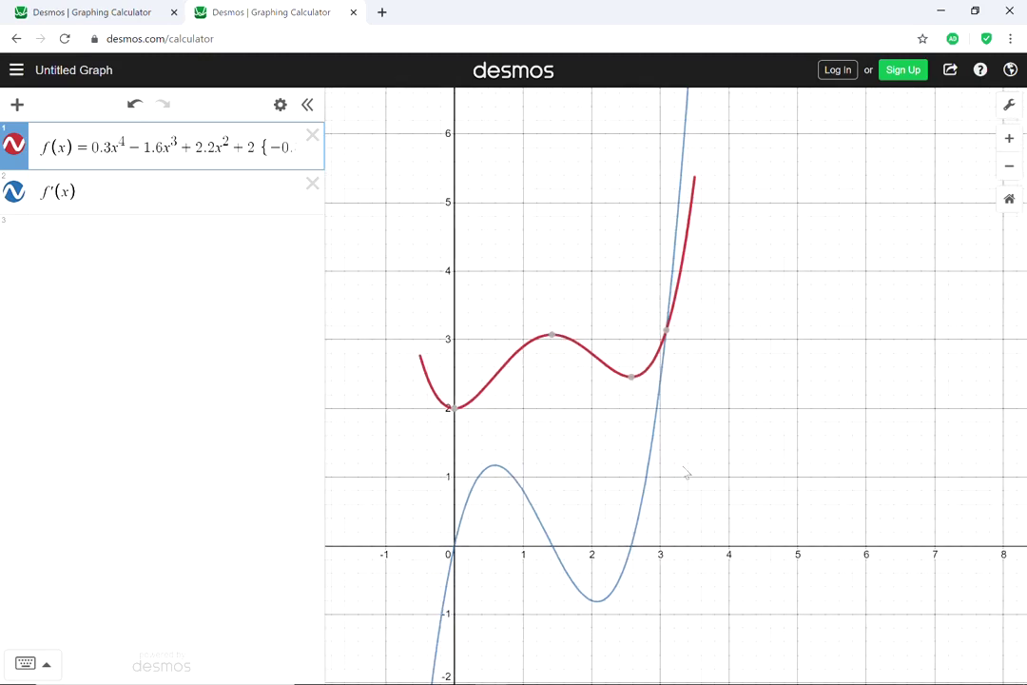
{"action": "left_click", "coordinate": [552, 339]}
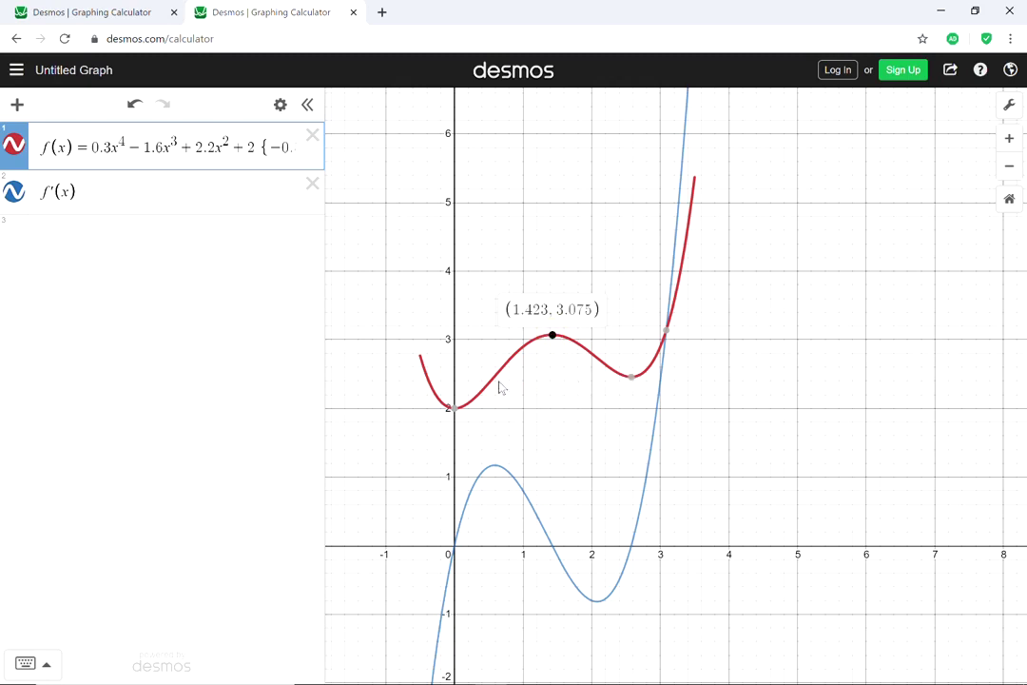
{"action": "left_click", "coordinate": [455, 410]}
- Highlight the full domain restriction at the end of the f(x) expression to review it
{"action": "left_click_drag", "start_coordinate": [259, 148], "coordinate": [328, 144]}
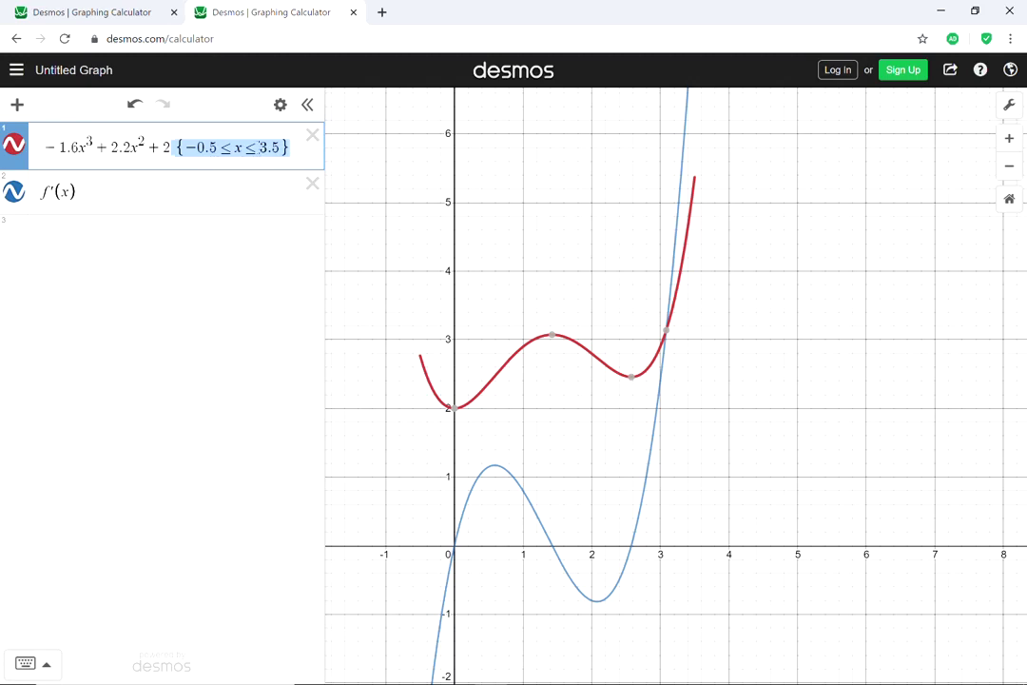
{"action": "scroll", "coordinate": [526, 287], "scroll_direction": "up", "scroll_amount": 2}
{"action": "left_click", "coordinate": [590, 324]}
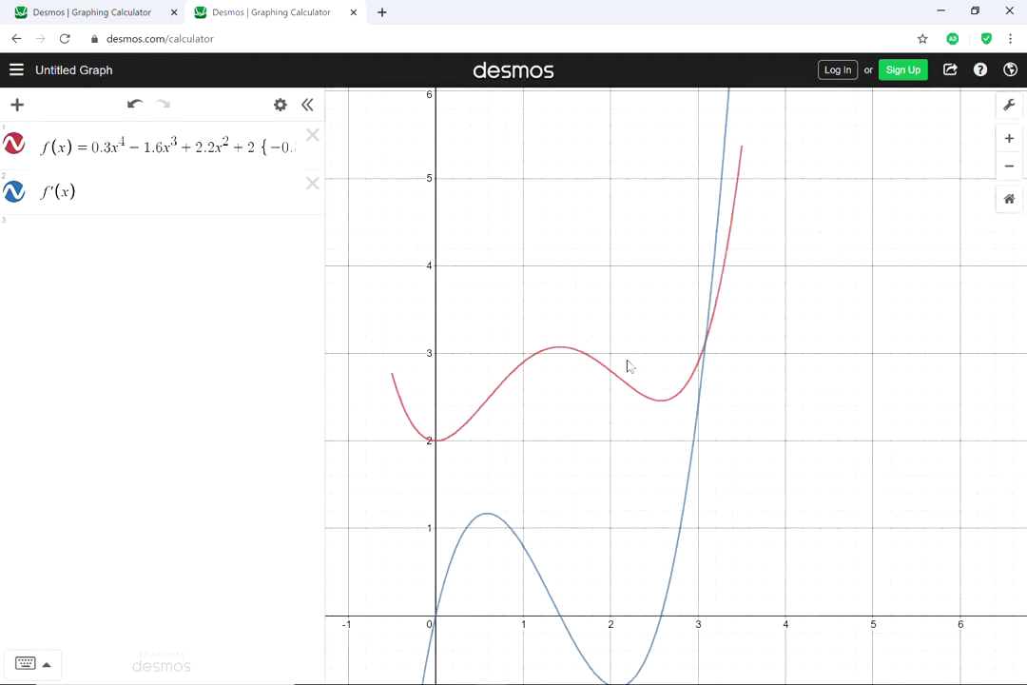
- Review the coordinates of all three turning points of f(x), from the right-hand minimum to the one on the y-axis
{"action": "left_click_drag", "start_coordinate": [661, 419], "coordinate": [686, 374]}
{"action": "left_click", "coordinate": [695, 344]}
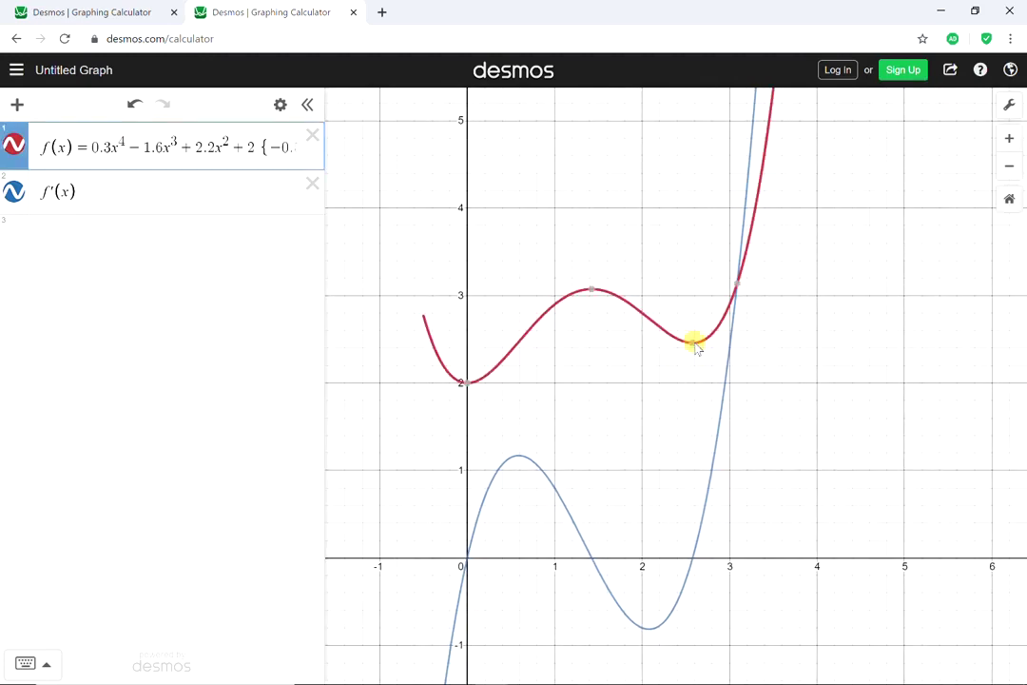
{"action": "left_click", "coordinate": [591, 291]}
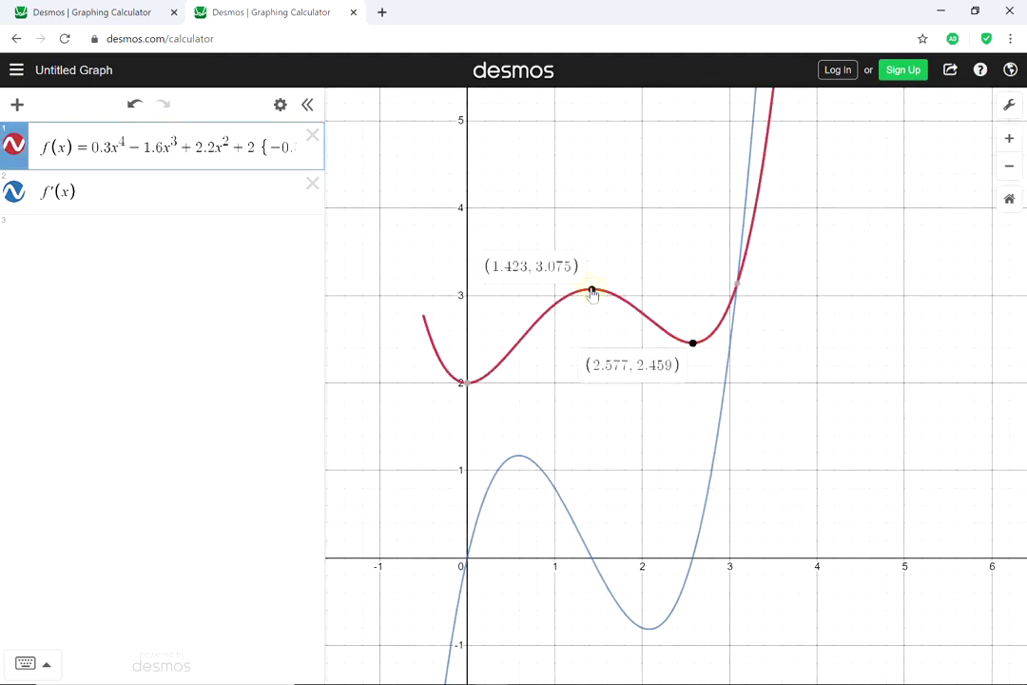
{"action": "left_click", "coordinate": [467, 382]}
{"action": "scroll", "coordinate": [632, 345], "scroll_direction": "down", "scroll_amount": 2}
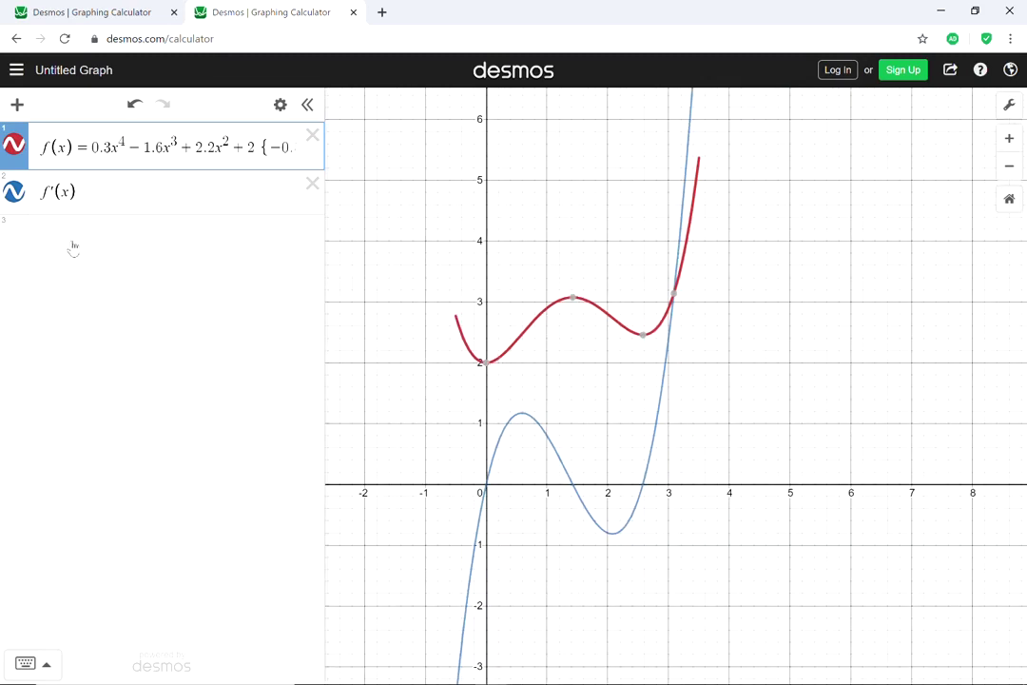